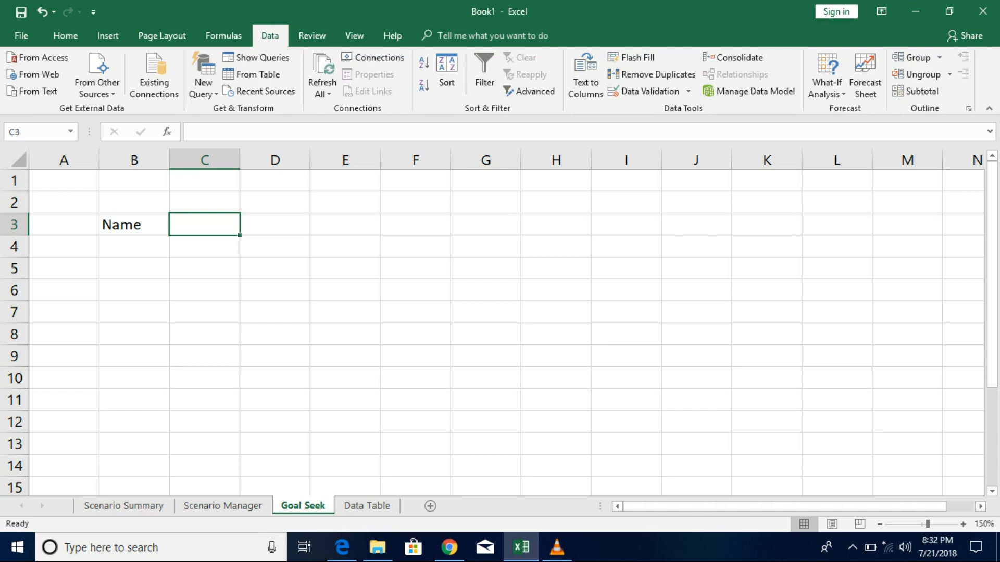
Step: Enter the headers Maths, English, Science and Average in cells C3 to F3, beside Name
type("Ma")
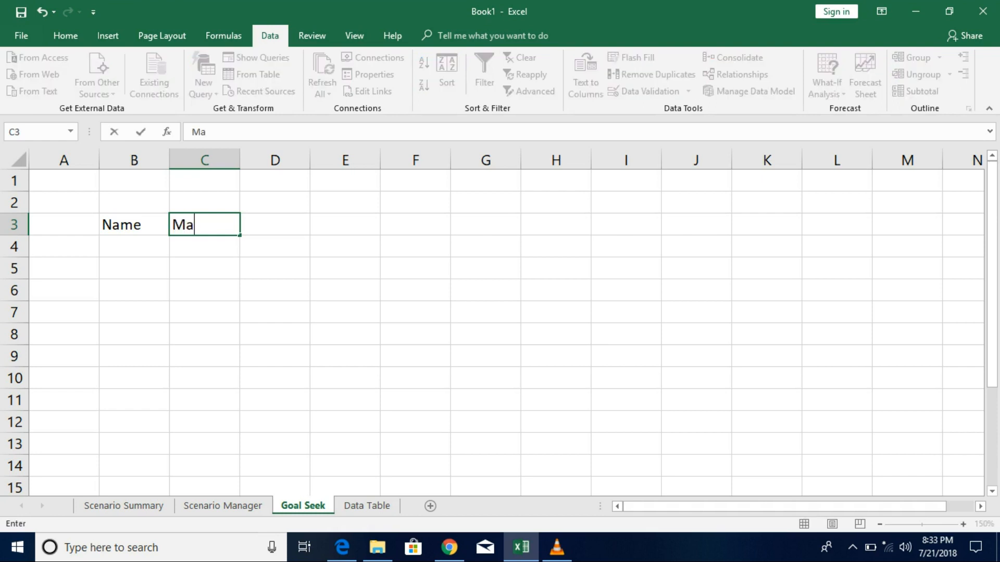
type("ths")
key("Tab")
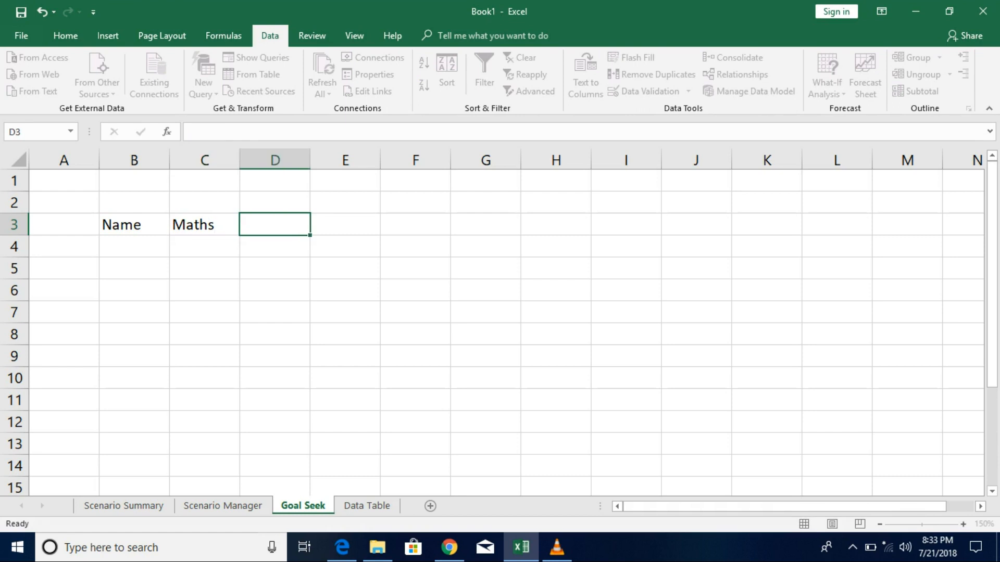
type("English")
key("ctrl+Return")
key("Tab")
type("Sci")
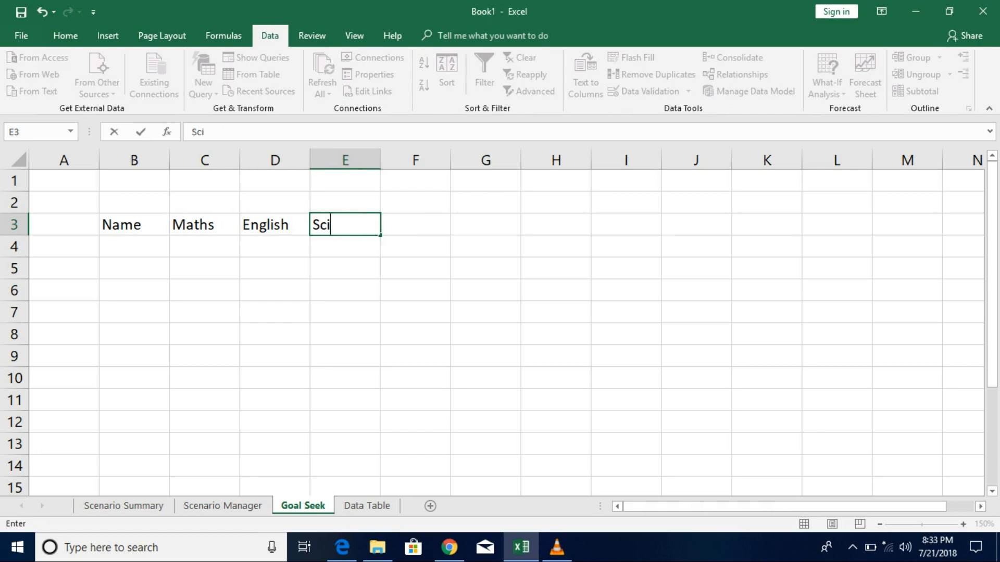
type("ence")
key("Tab")
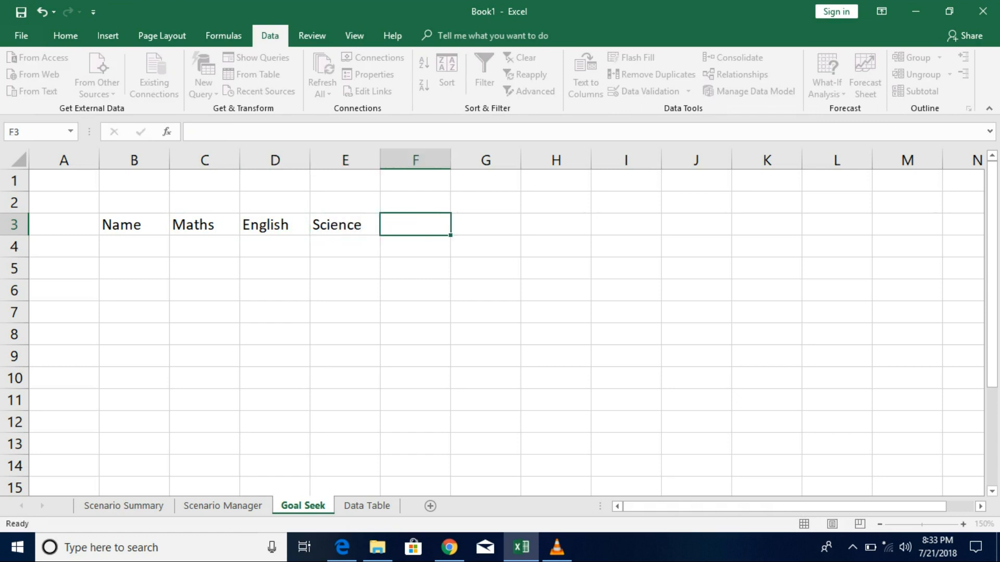
type("Average")
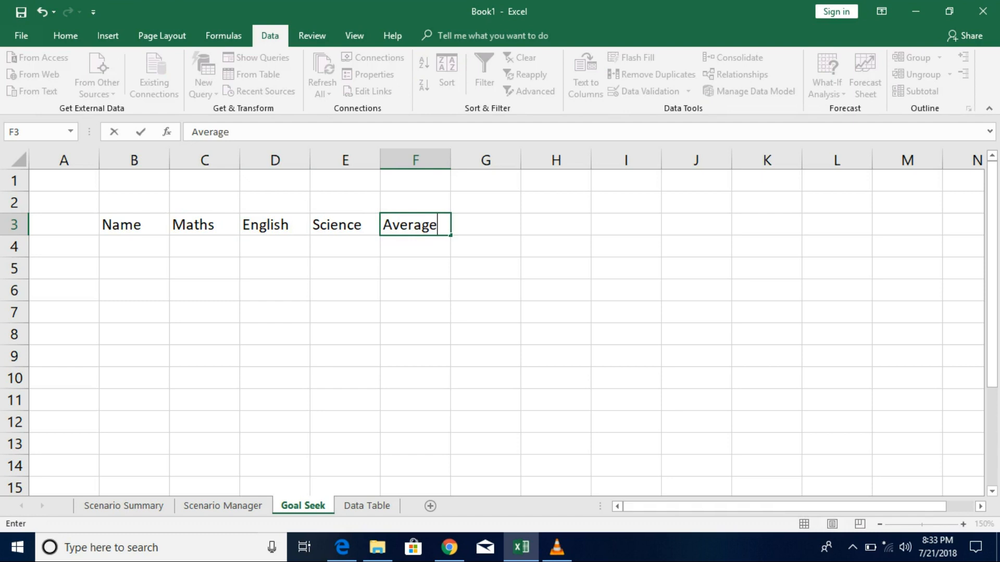
key("Return")
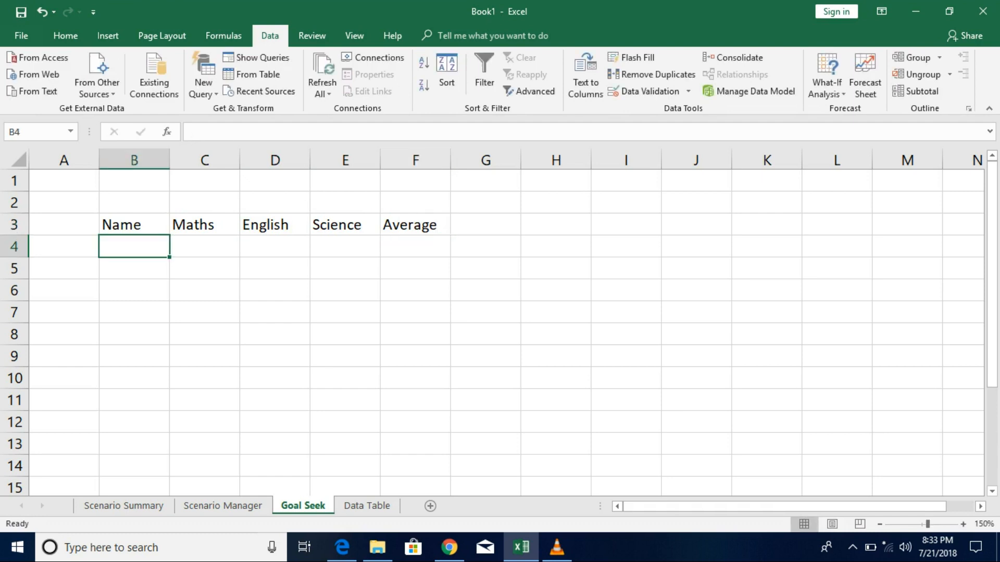
Step: Label B4 as Student 1 and enter an AVERAGE formula in F4 covering the three subject marks C4:E4
type("Student 1")
key("Tab")
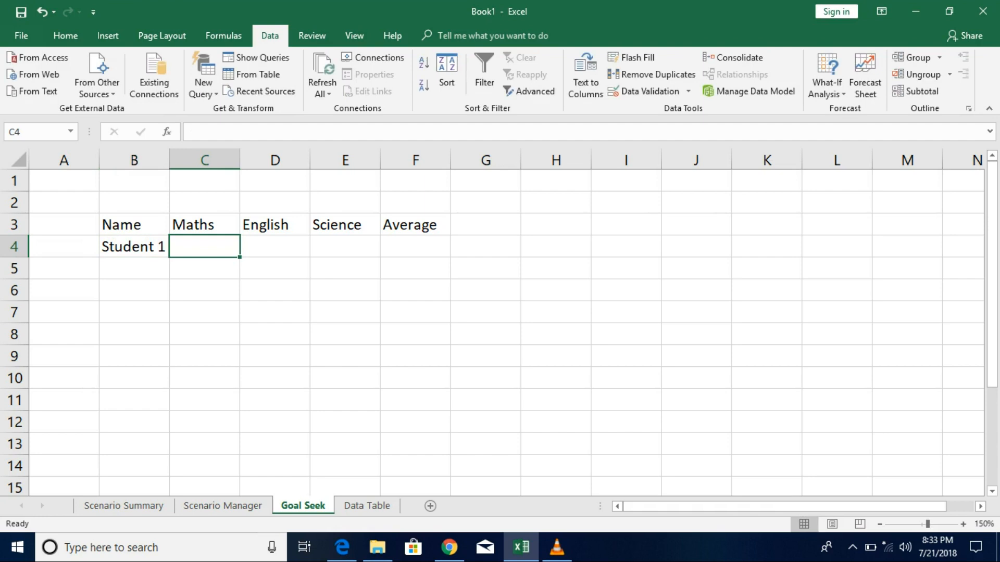
left_click(415, 246)
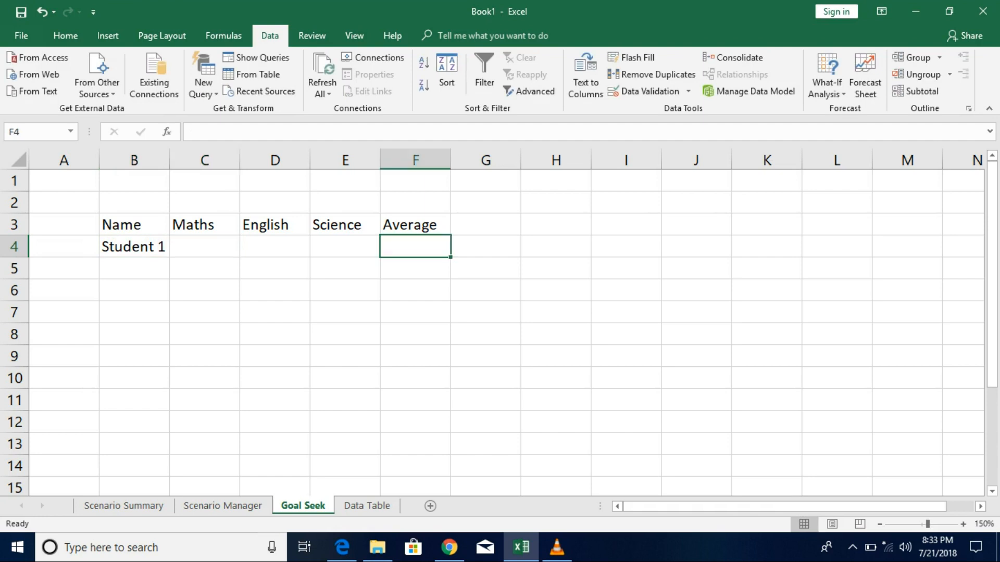
type("=avera")
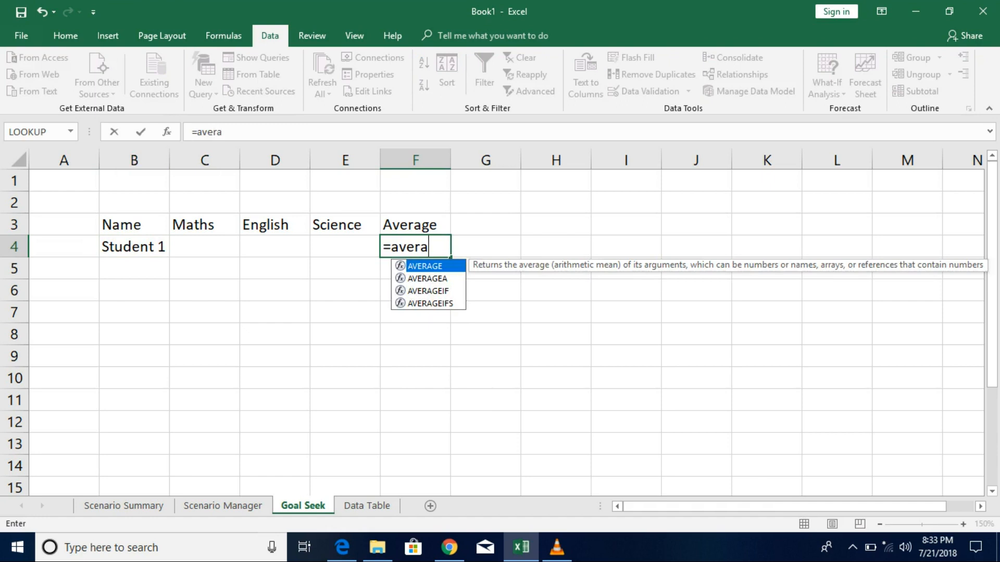
key("Tab")
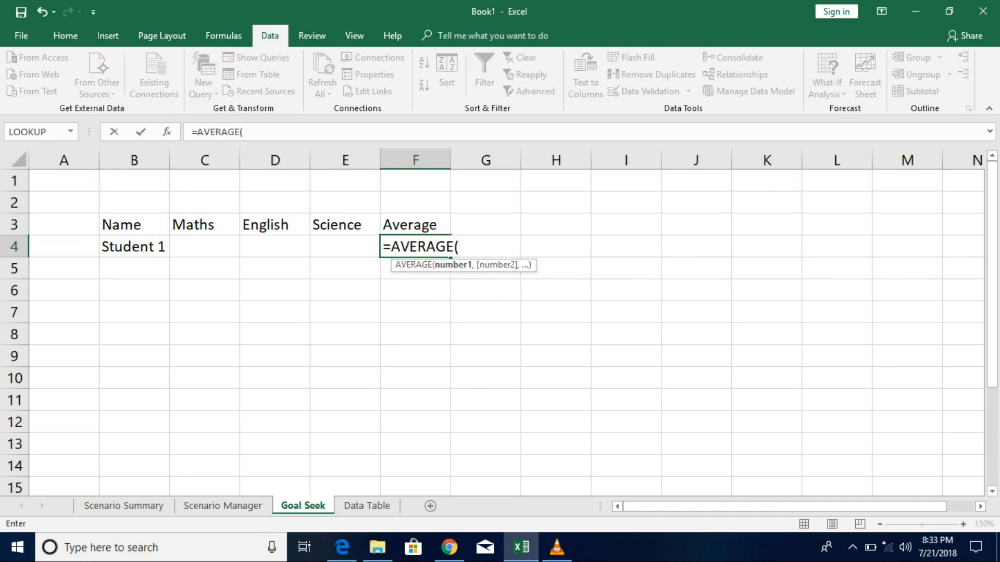
left_click_drag(205, 247, 345, 247)
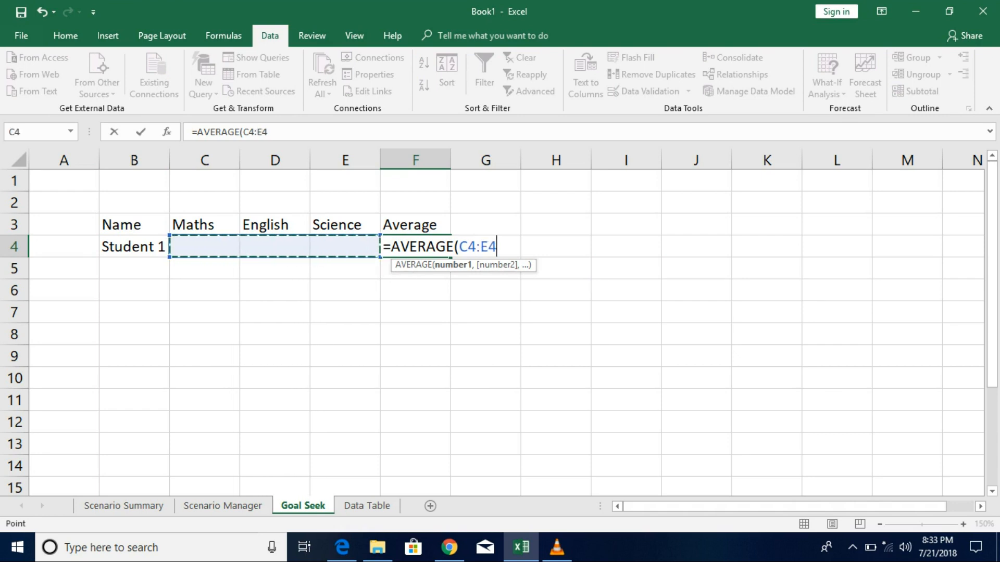
key("Return")
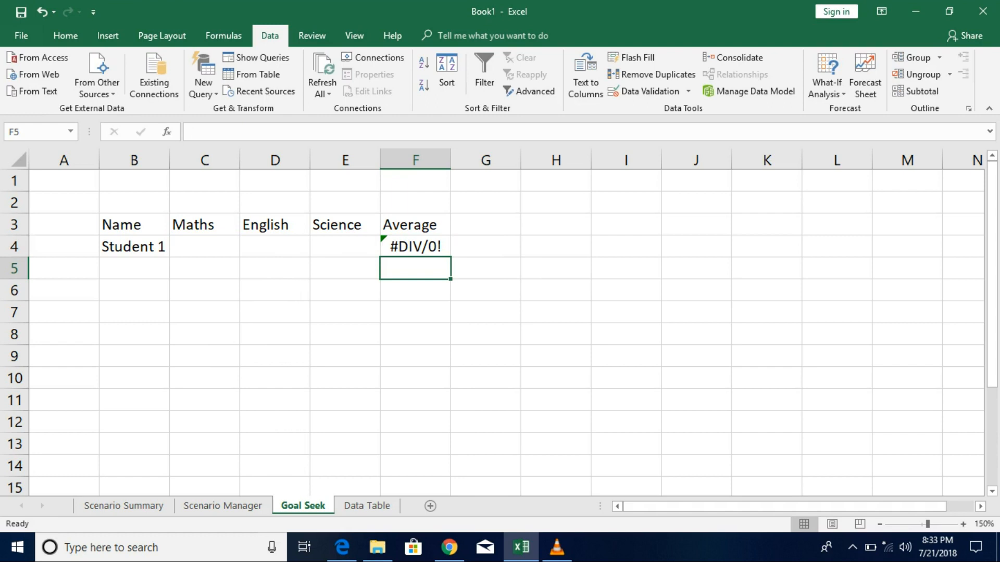
Step: Enter Student 1's marks: 67 for Maths and 45 for English
left_click(415, 246)
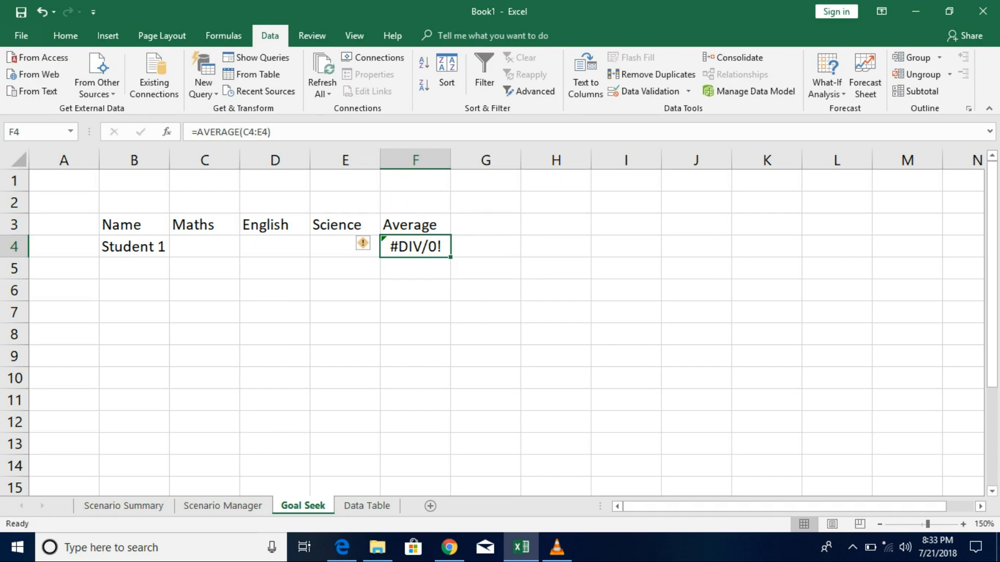
left_click(205, 246)
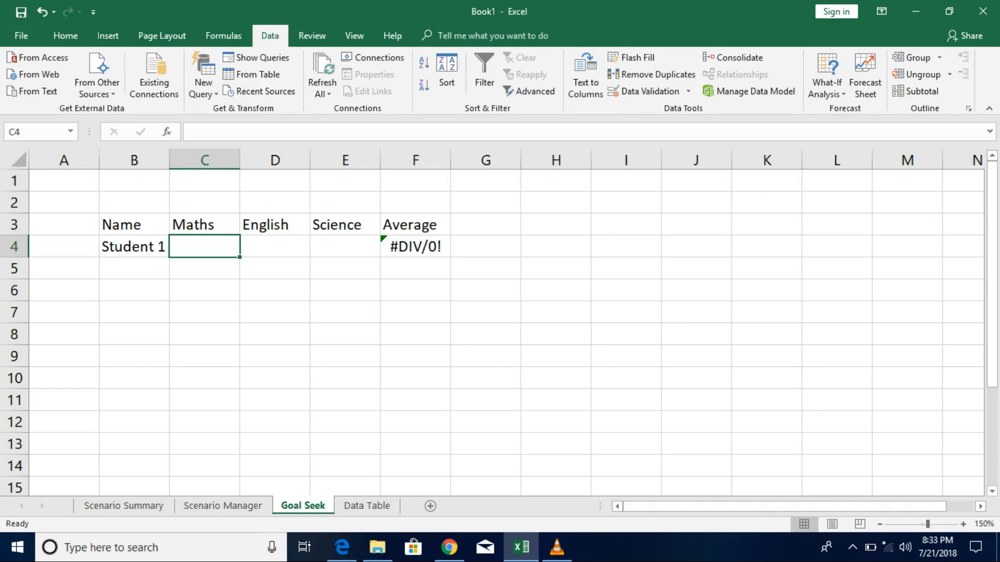
type("67")
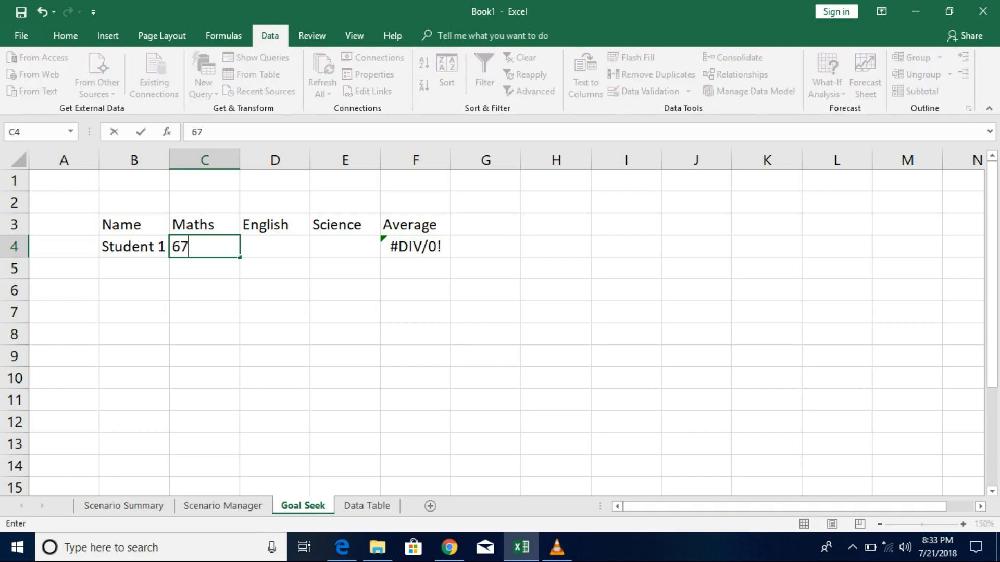
key("Tab")
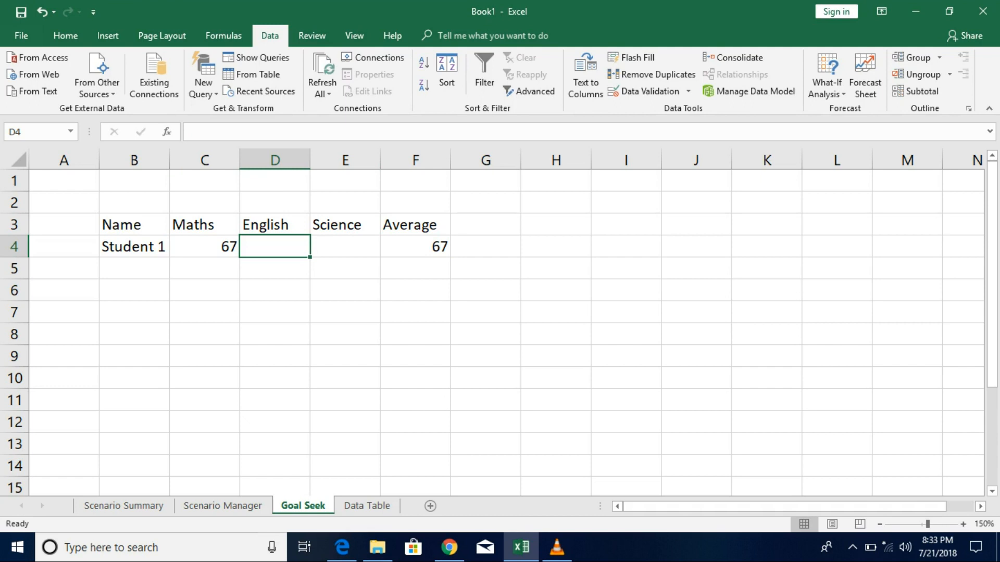
type("45")
key("Tab")
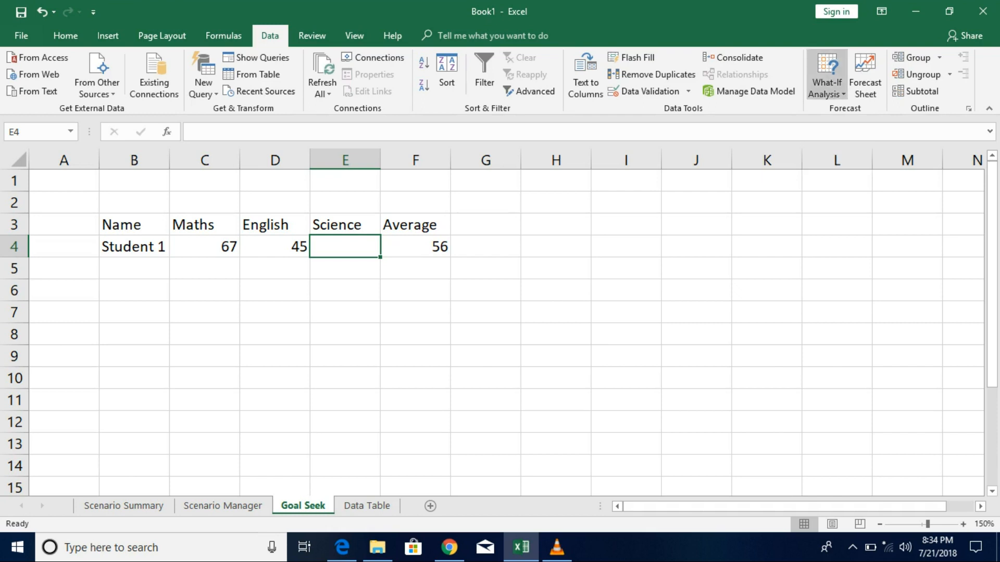
Step: Run Goal Seek to bring the average in F4 to 60 by changing the Science mark in E4, and accept the solution
left_click(827, 89)
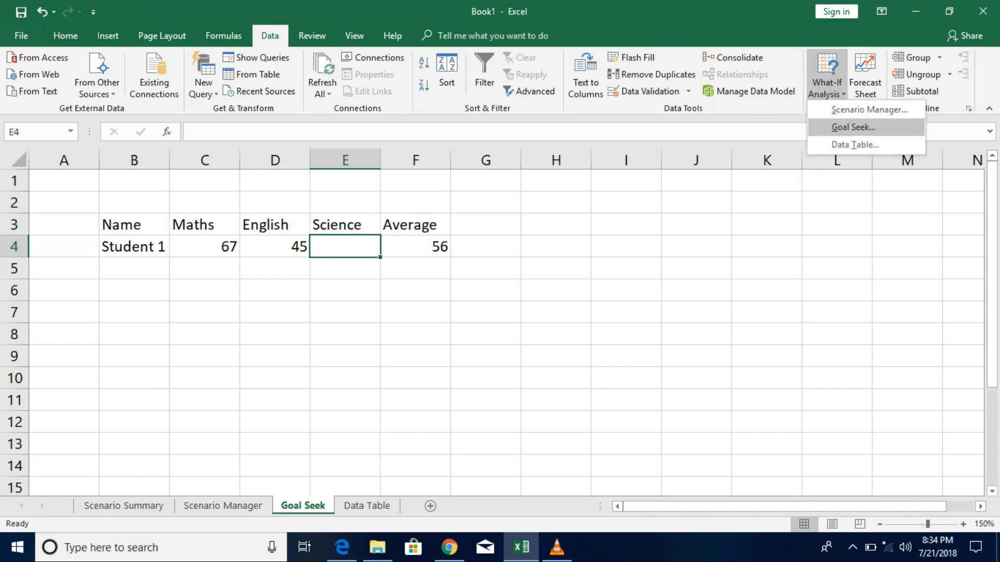
left_click(853, 127)
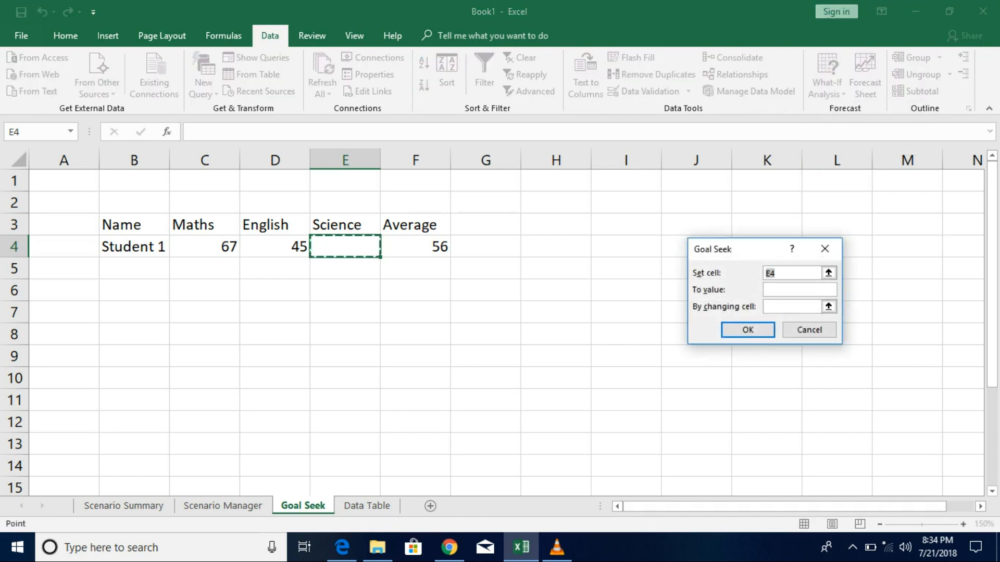
left_click_drag(750, 250, 687, 218)
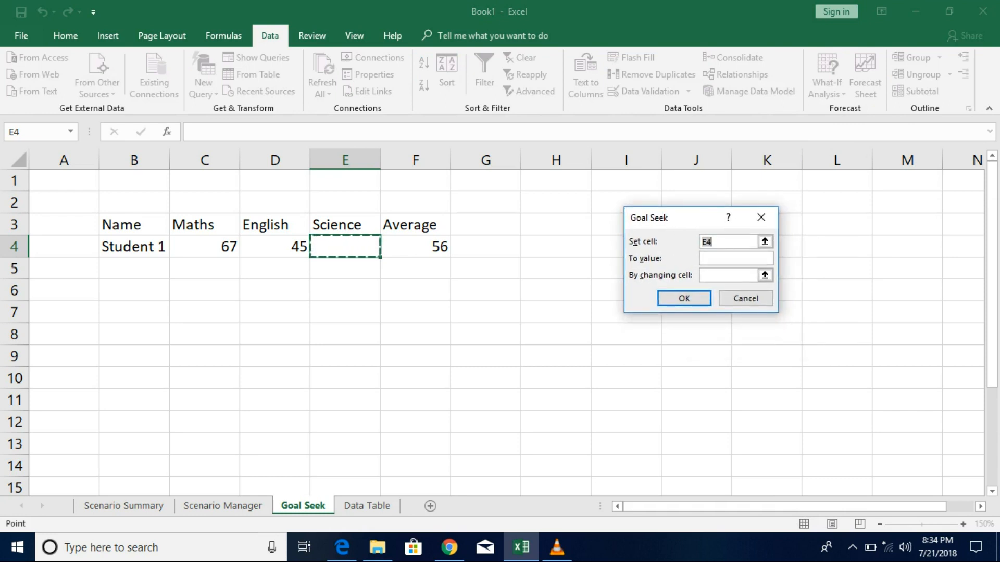
left_click(415, 246)
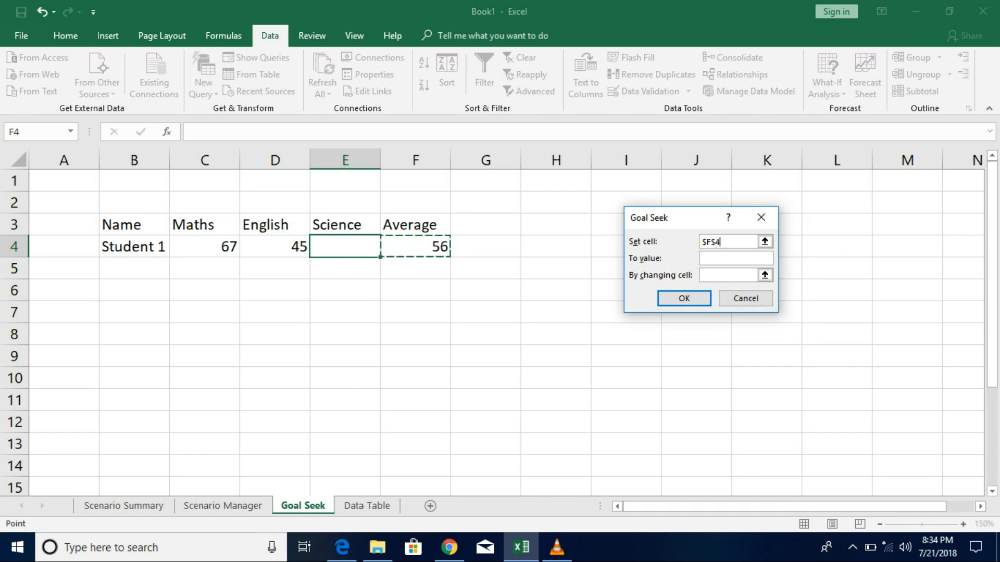
left_click(736, 258)
type("60")
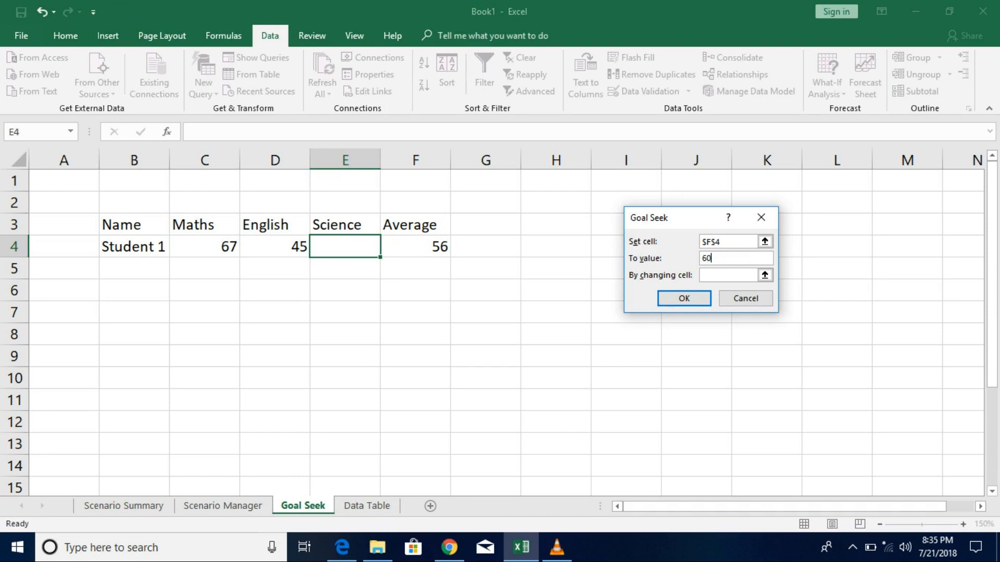
left_click(726, 275)
left_click(344, 246)
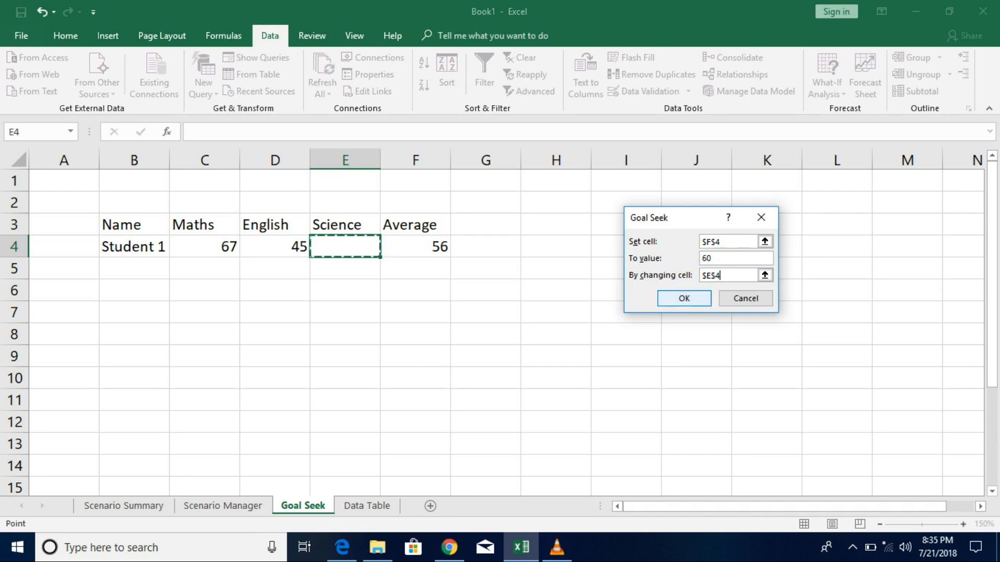
left_click(684, 297)
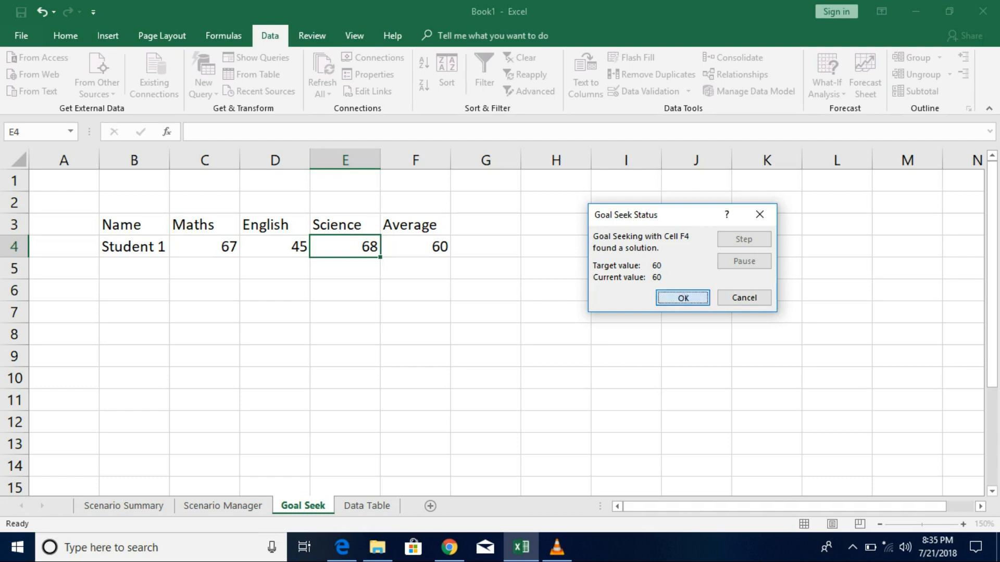
key("Return")
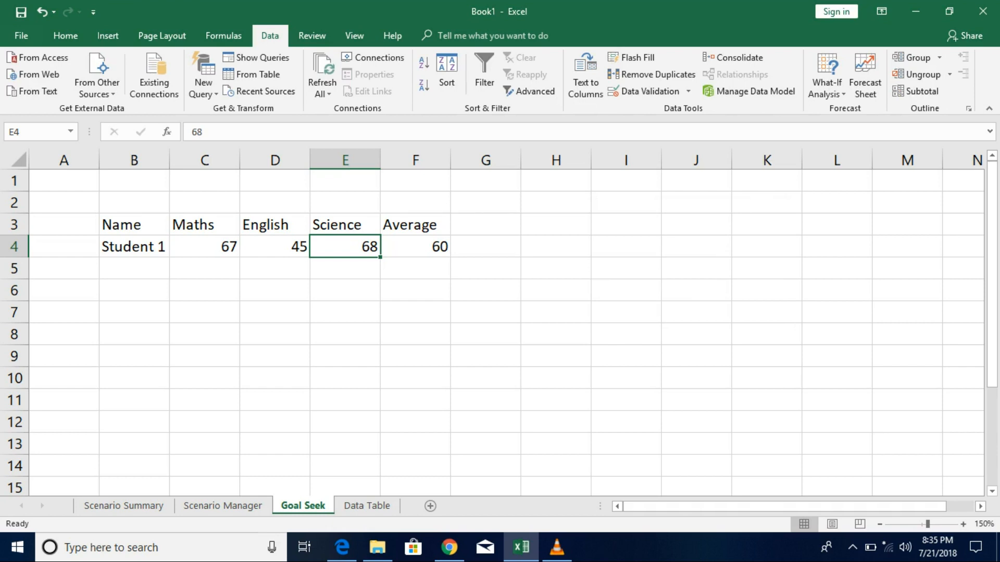
left_click(415, 247)
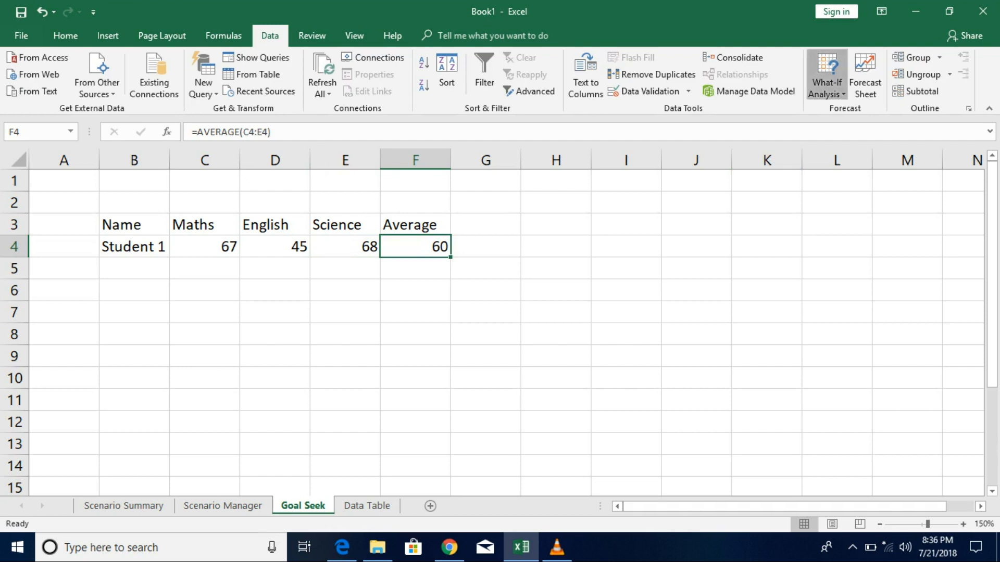
left_click(827, 83)
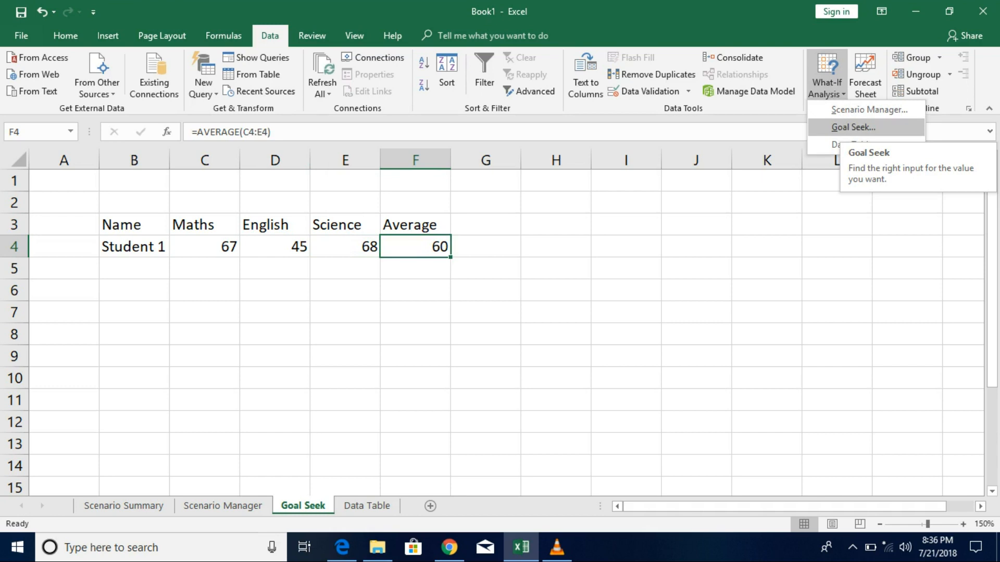
left_click(853, 127)
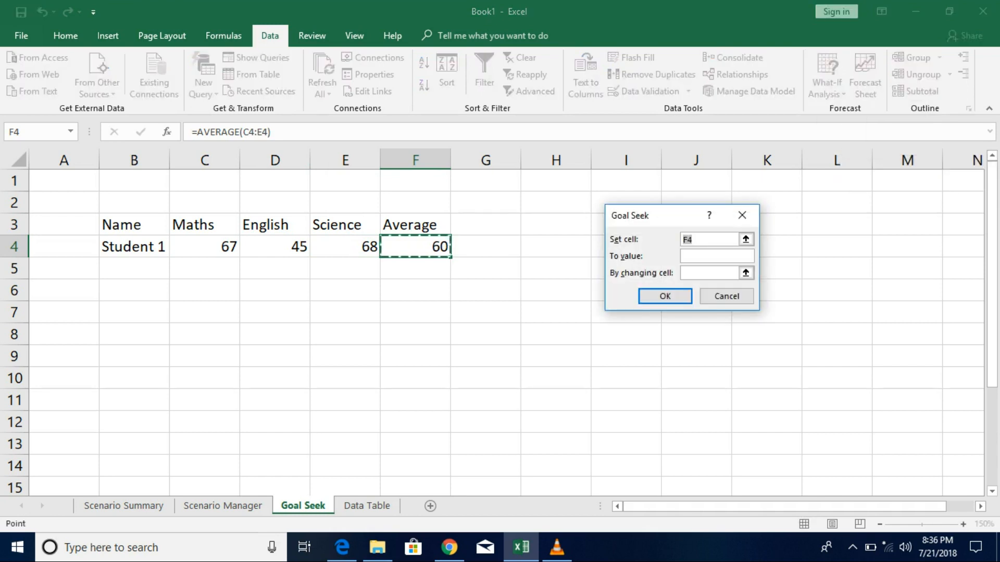
left_click(716, 257)
type("0")
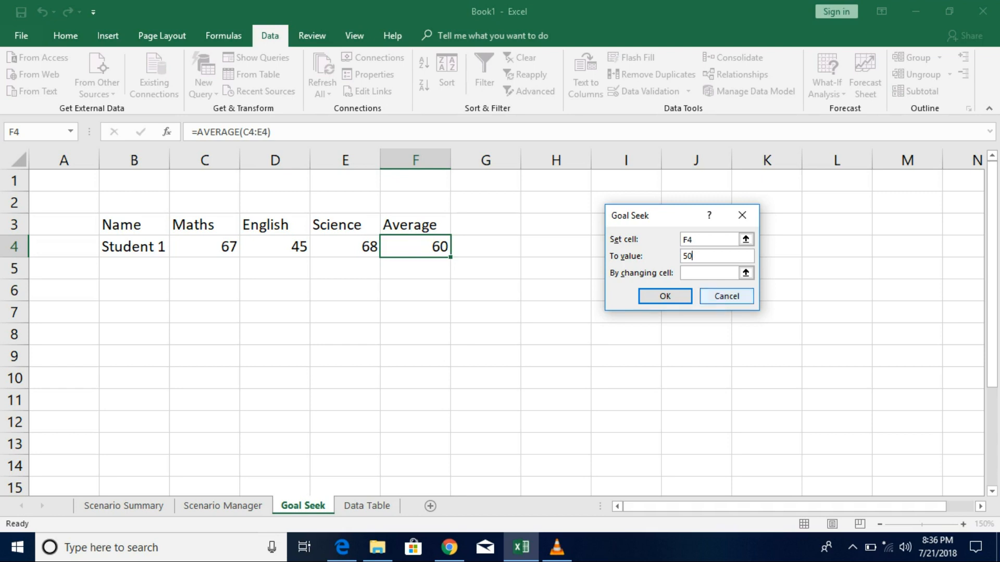
left_click(727, 296)
Step: Clear the Science mark in E4 and use Goal Seek to bring F4 to 50 by changing E4, accepting the solution
left_click(345, 246)
key("Delete")
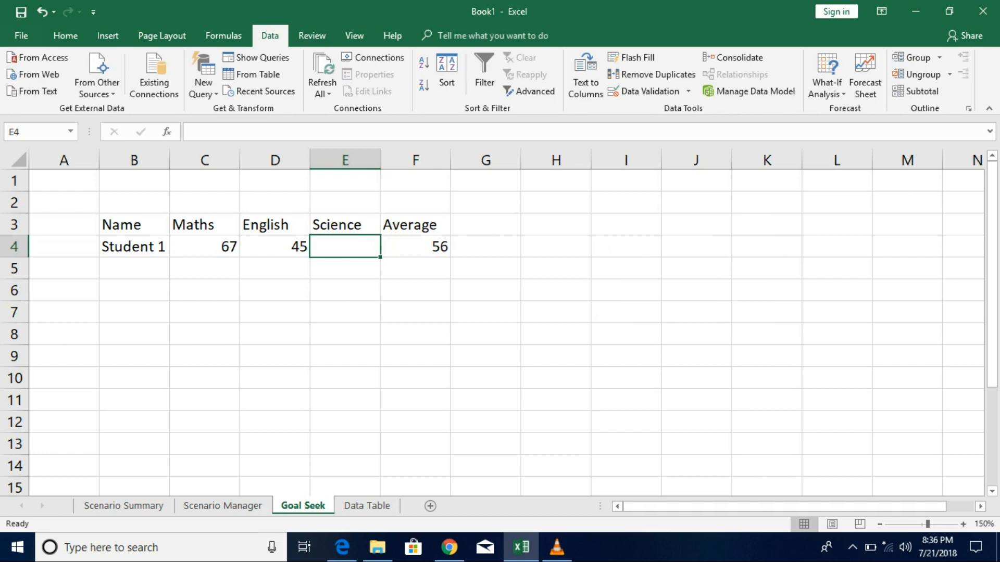
left_click(827, 86)
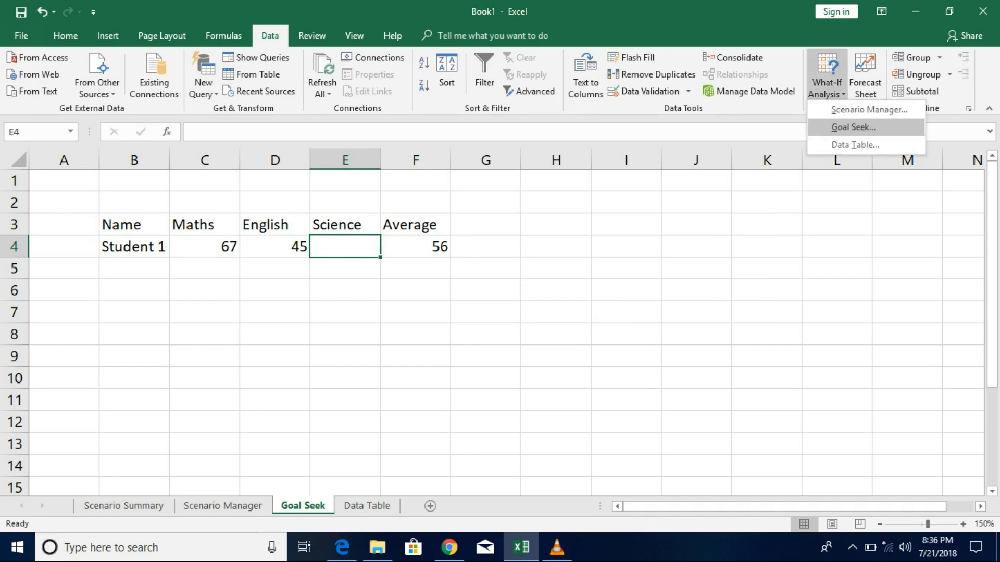
left_click(853, 127)
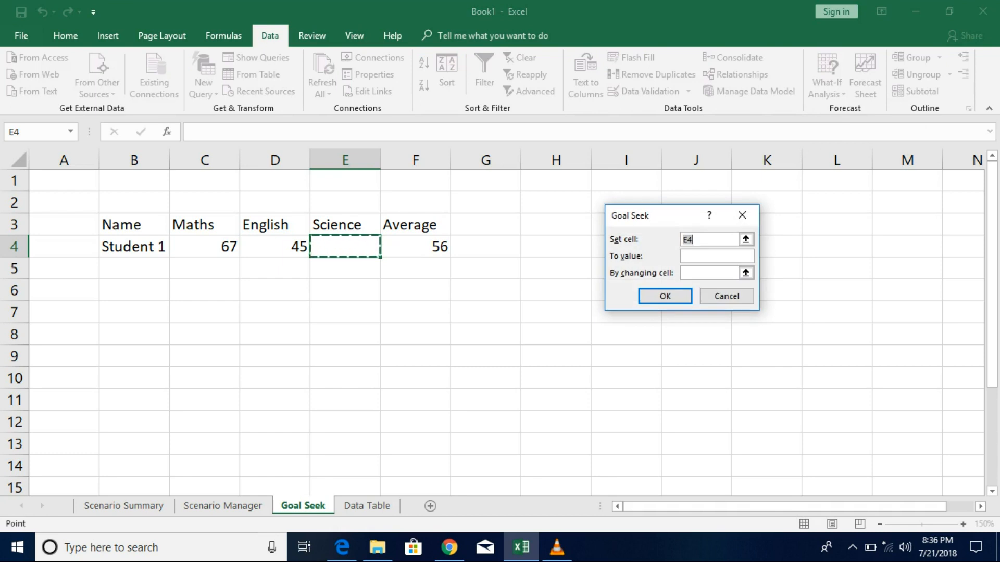
left_click(415, 246)
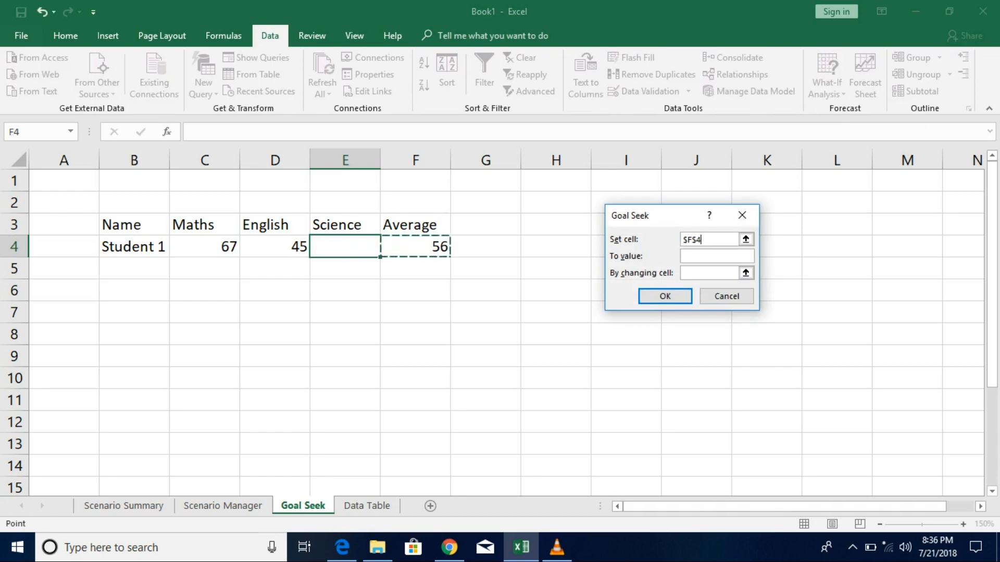
key("Tab")
type("50")
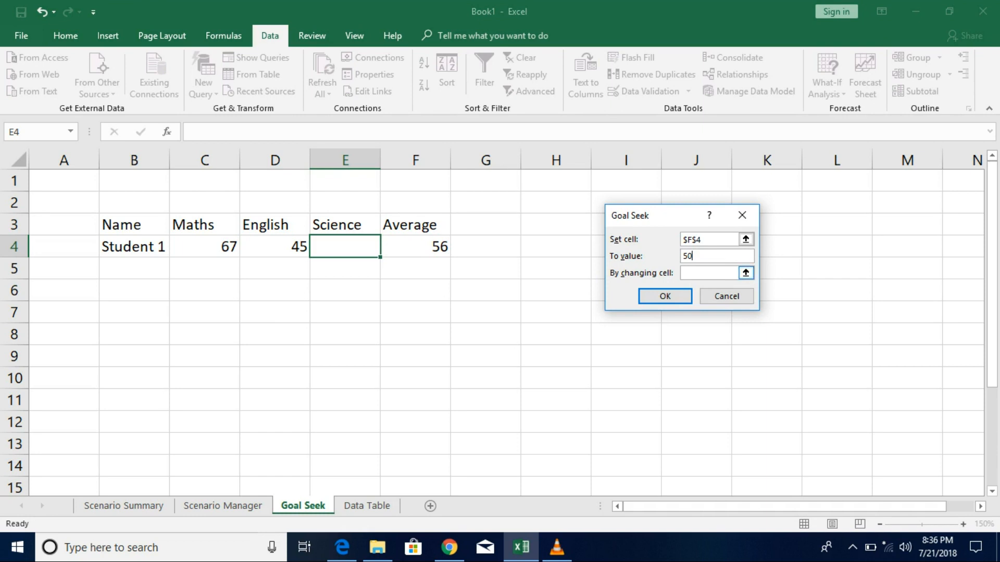
key("Tab")
left_click(345, 246)
left_click(665, 296)
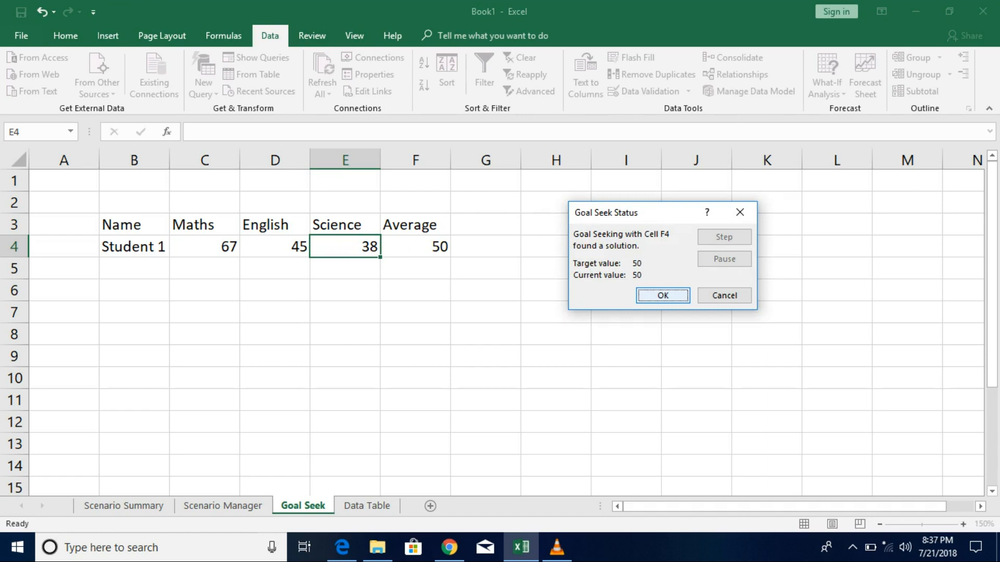
key("Return")
left_click(555, 312)
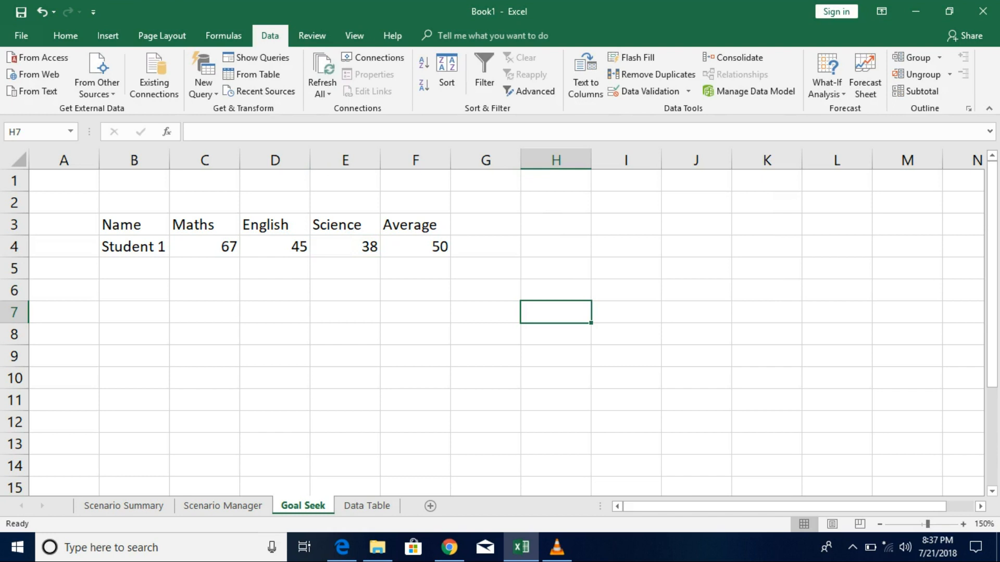
left_click(416, 247)
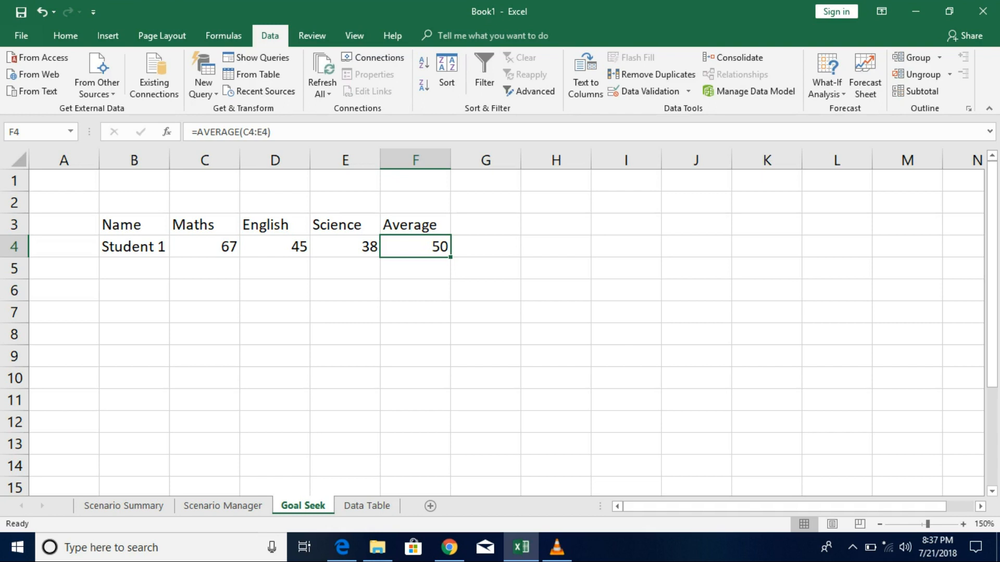
Step: Create a second header row in B6:F6 with Name, Month 1, Month 2, Month 3 and Total
left_click(135, 290)
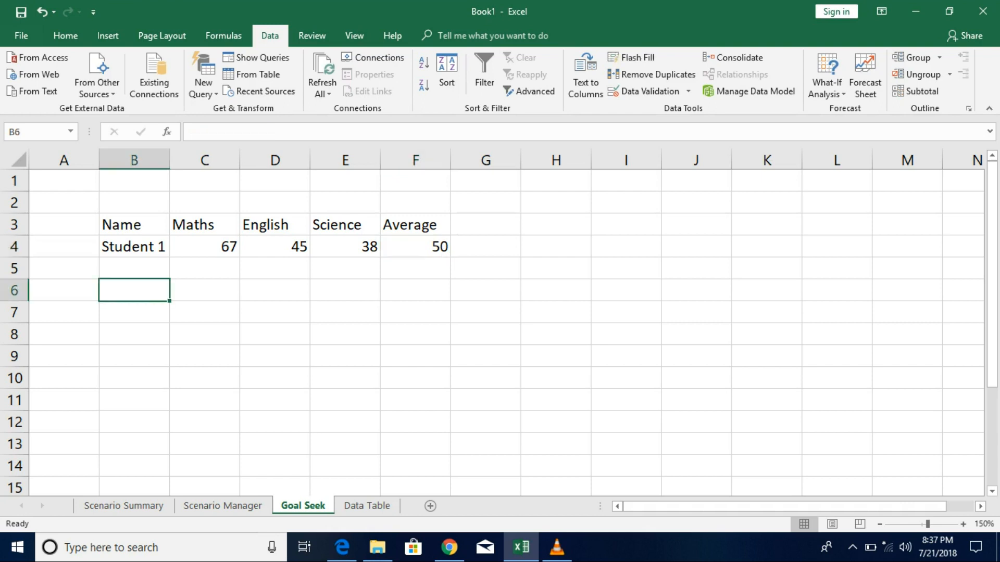
type("Name")
key("Tab")
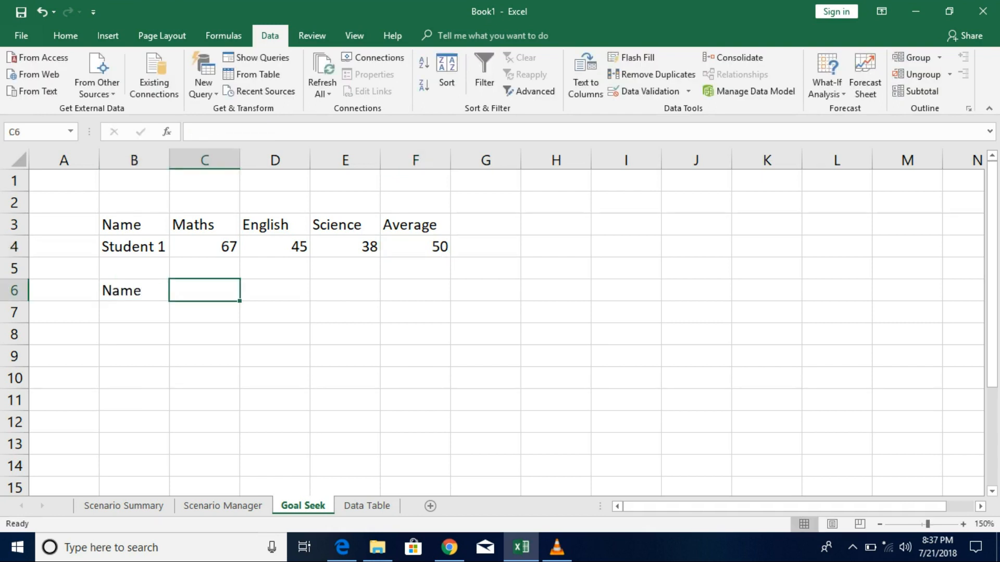
type("Month 1")
key("Tab")
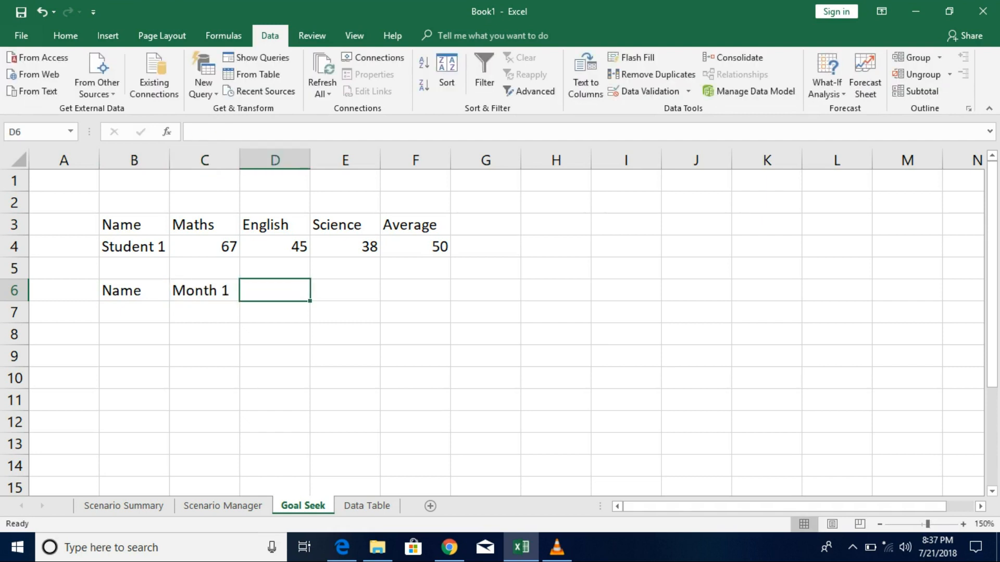
key("Left")
left_click_drag(240, 301, 377, 299)
left_click(415, 289)
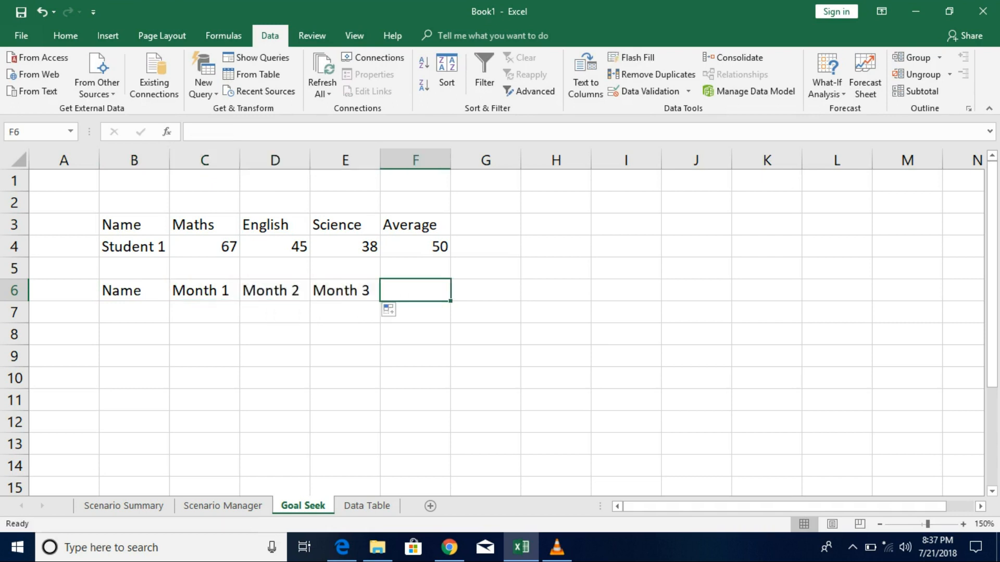
type("Total")
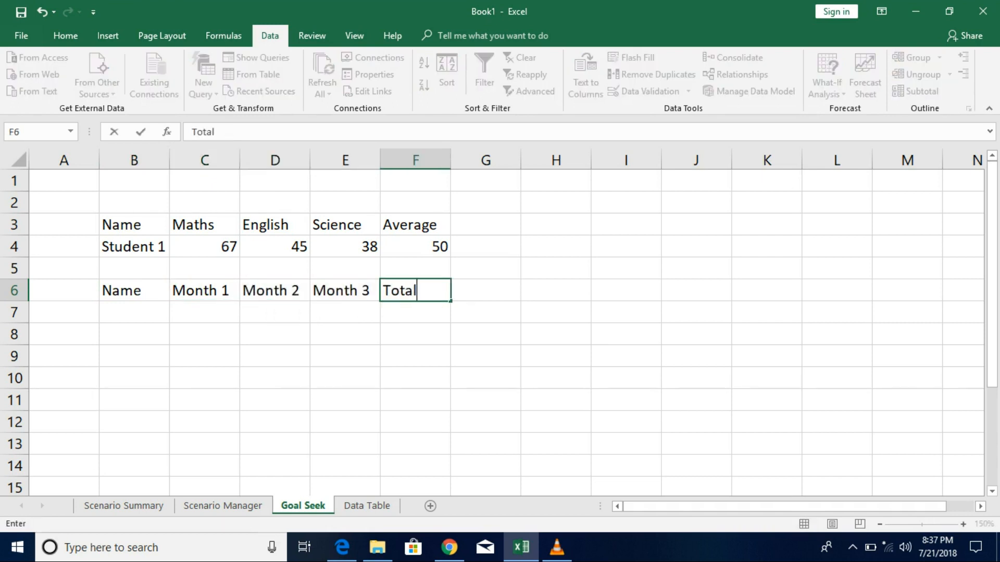
key("Return")
left_click(133, 312)
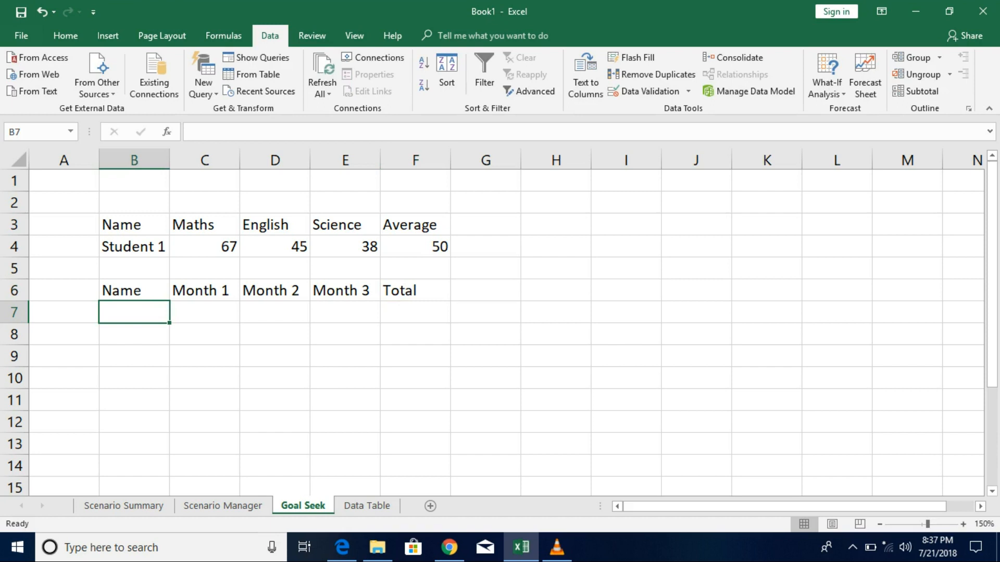
type("SP")
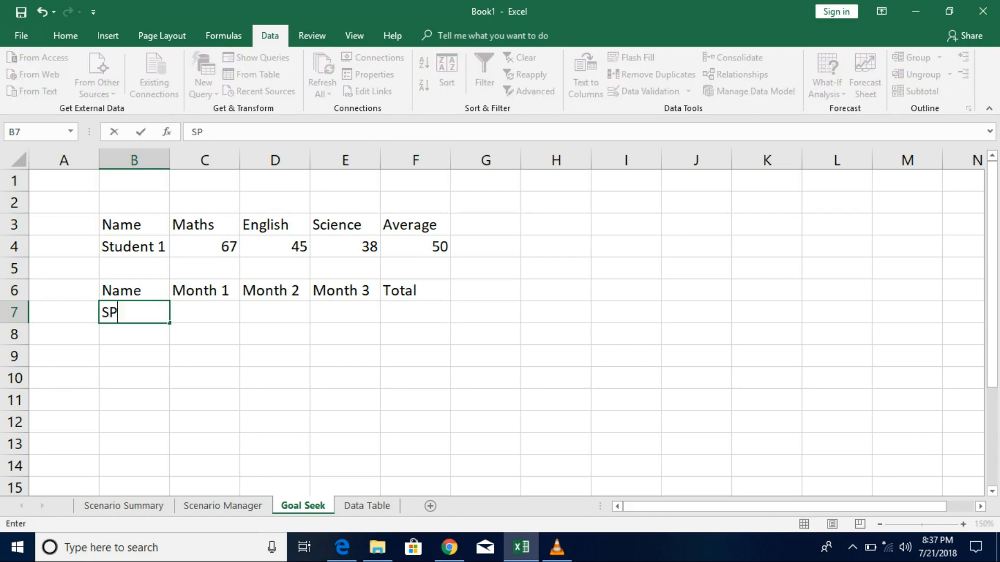
type(" 1")
key("BackSpace")
key("BackSpace")
key("BackSpace")
key("BackSpace")
Step: Enter the person's first name in B7, with 125 for Month 1 and 130 for Month 2
type("Alex")
key("Tab")
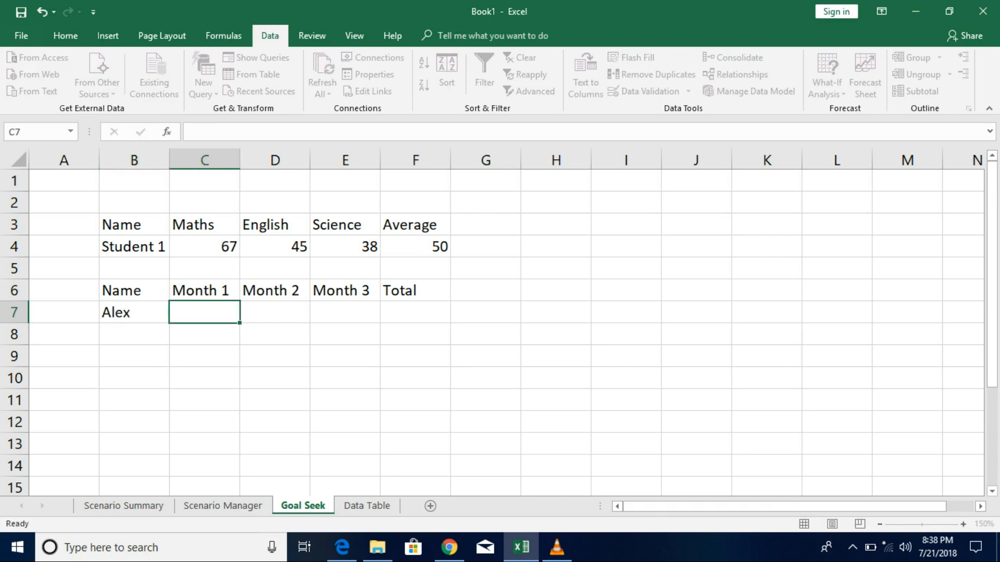
type("125")
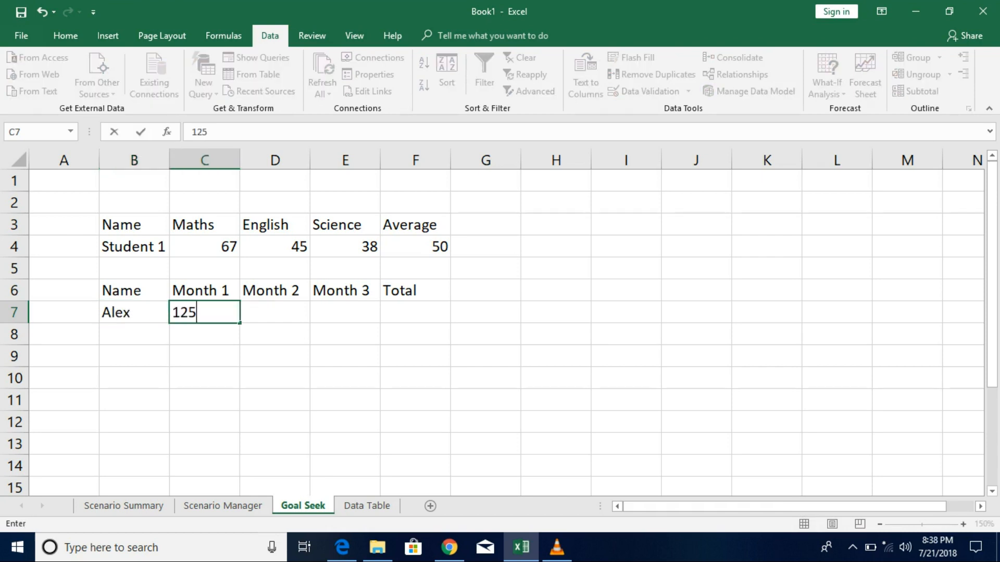
key("Tab")
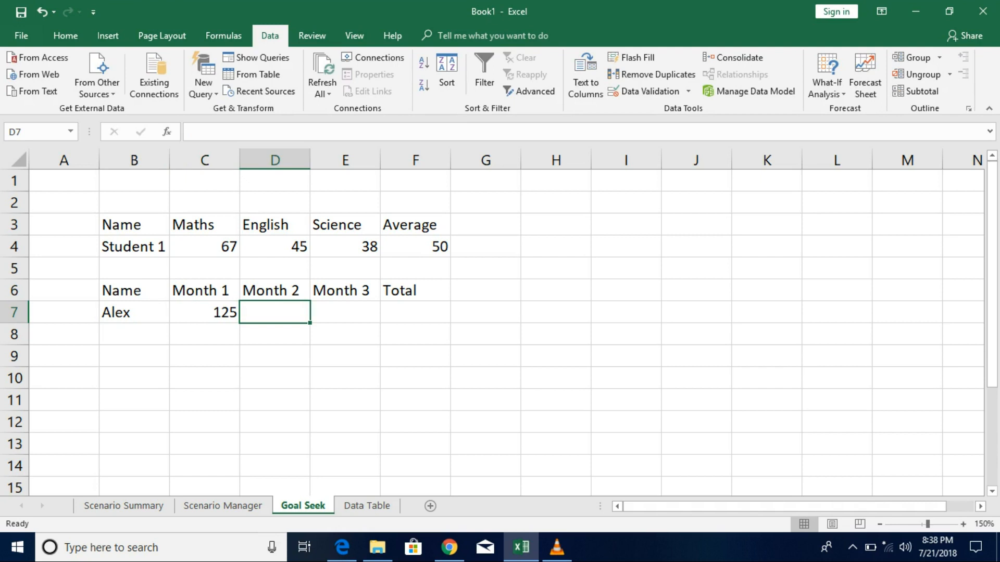
type("130")
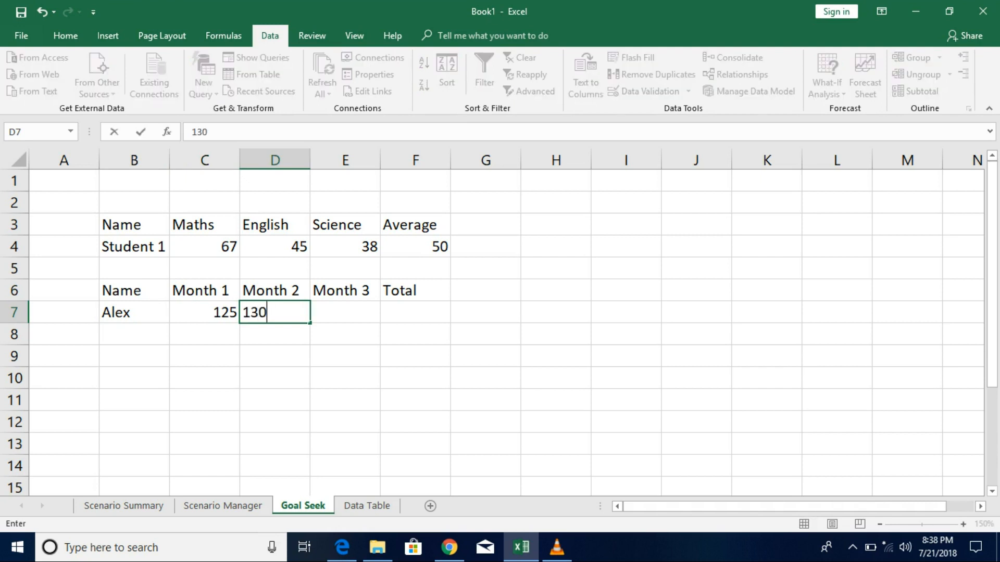
key("Tab")
Step: Enter a SUM formula in F7 that totals the three months in C7:E7, leaving Month 3 blank
key("Tab")
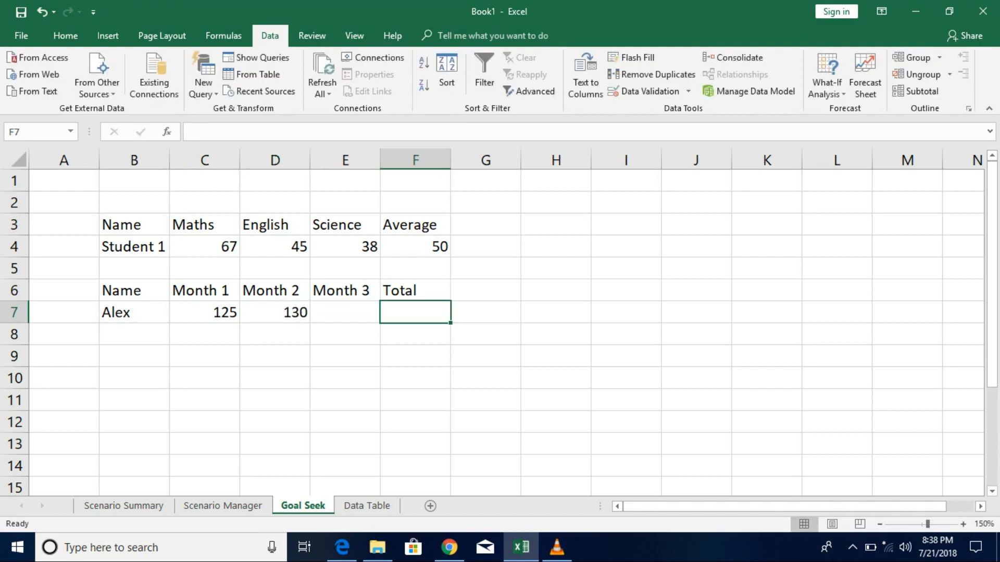
type("=")
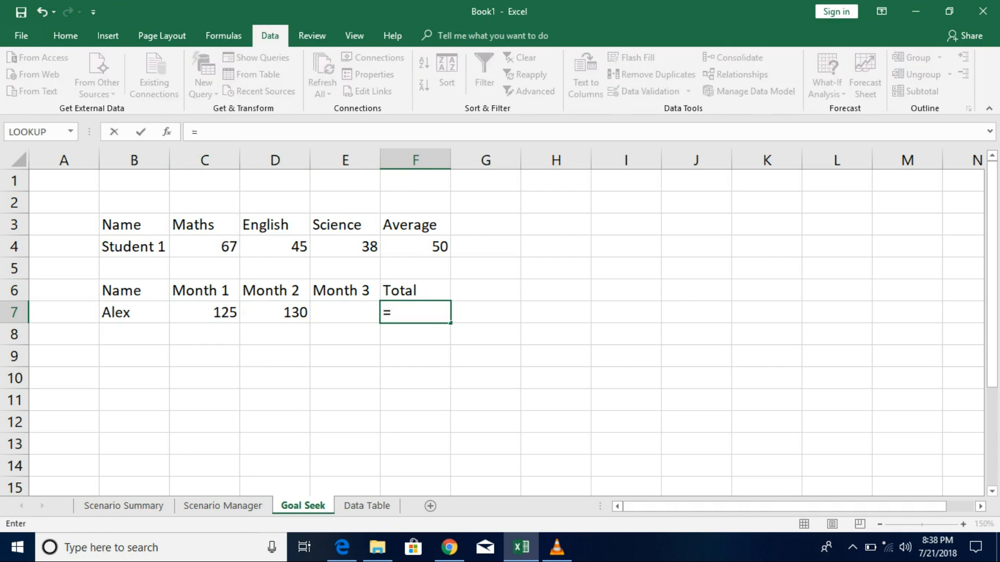
type("sum")
key("Tab")
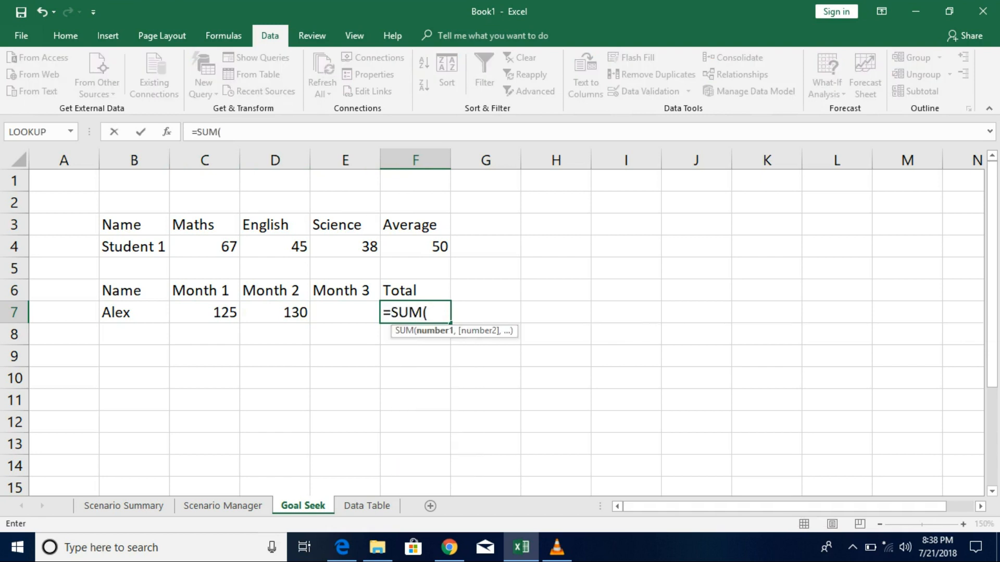
left_click_drag(203, 312, 344, 312)
key("Return")
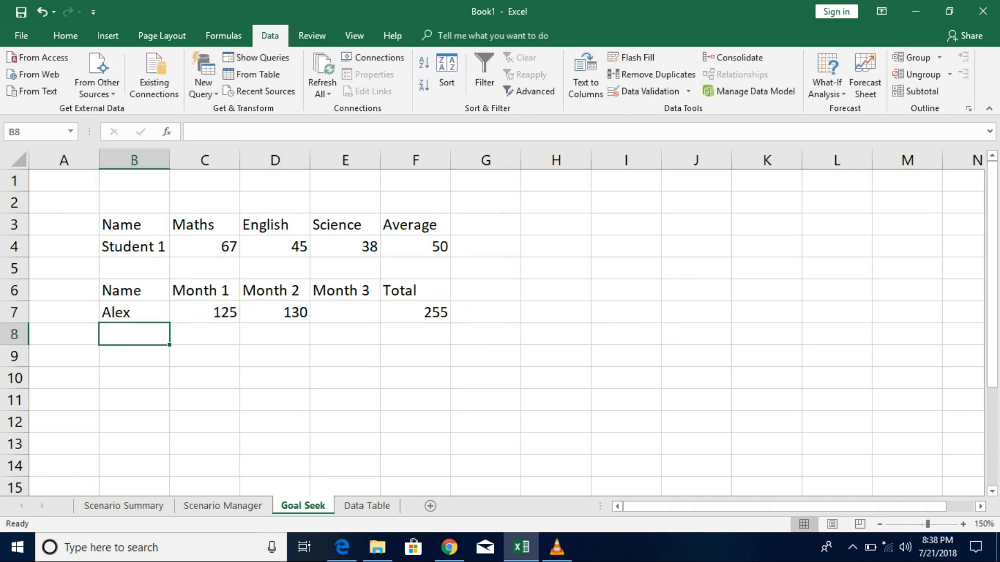
left_click(415, 312)
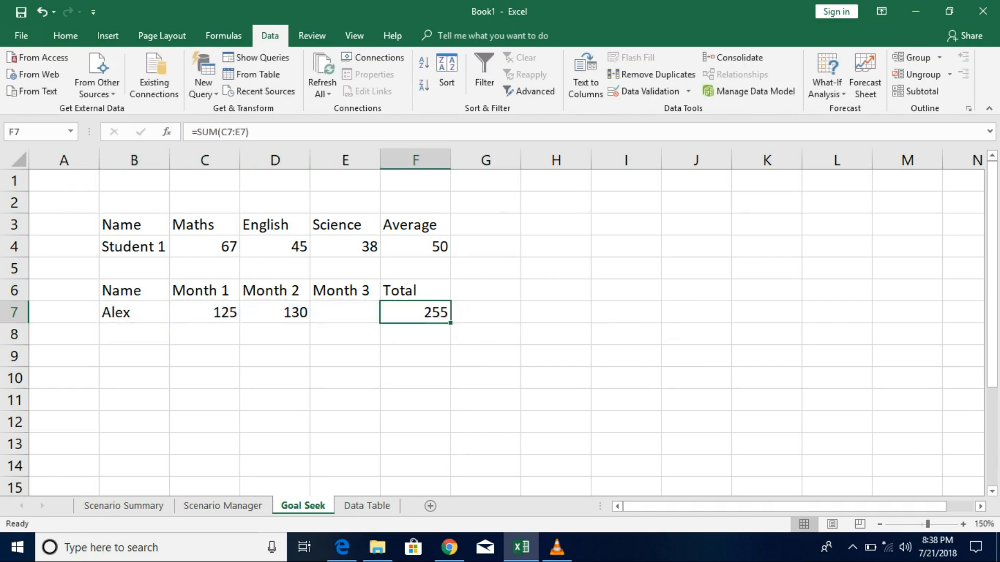
left_click(415, 247)
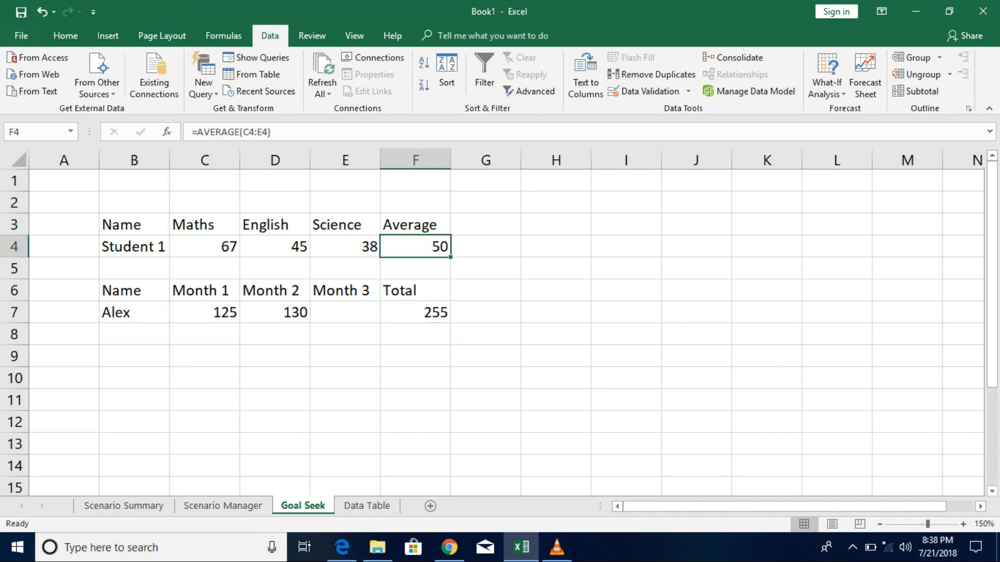
Step: Run Goal Seek to bring the total in F7 to 500 by changing the Month 3 value in E7
left_click(415, 312)
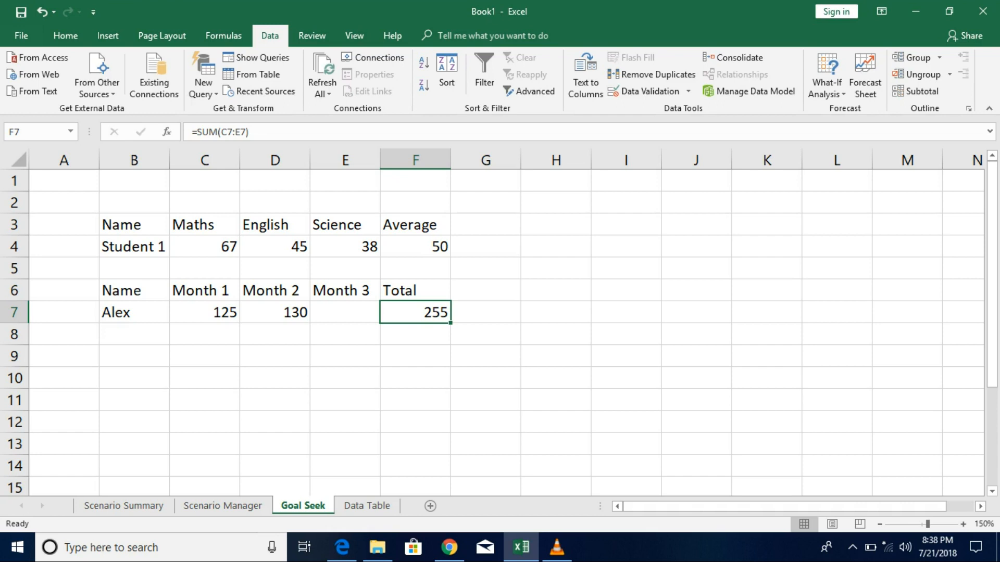
left_click(827, 86)
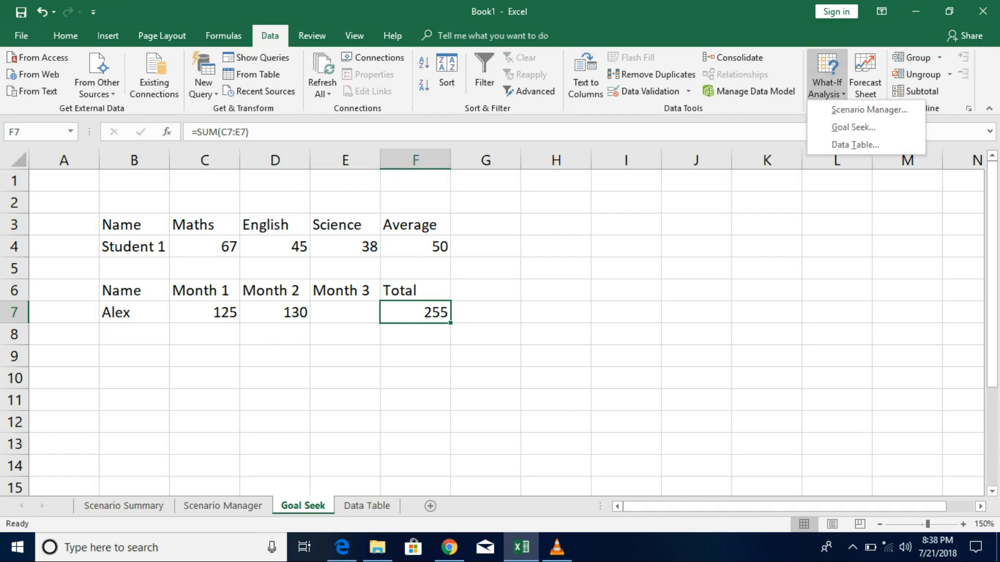
left_click(853, 127)
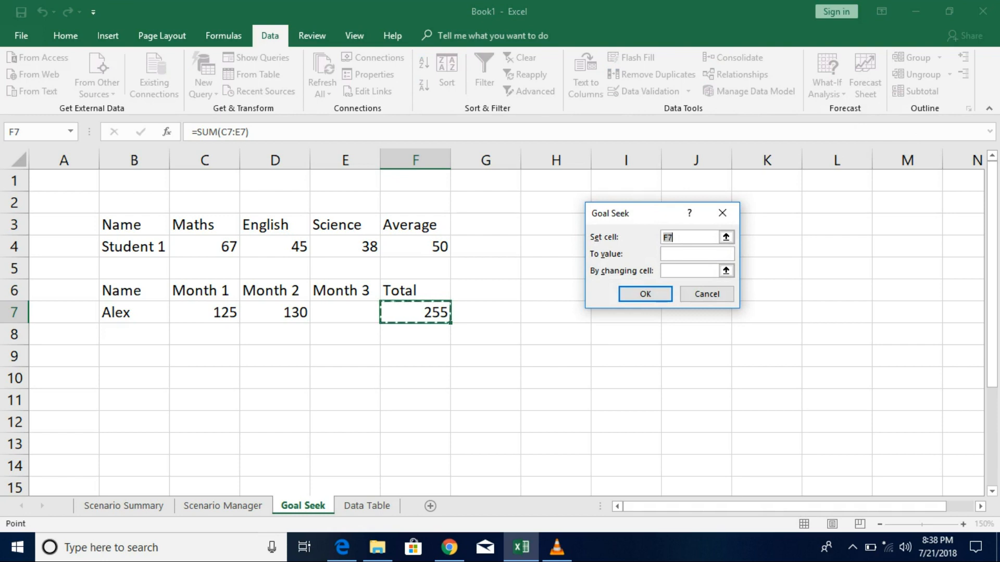
key("Tab")
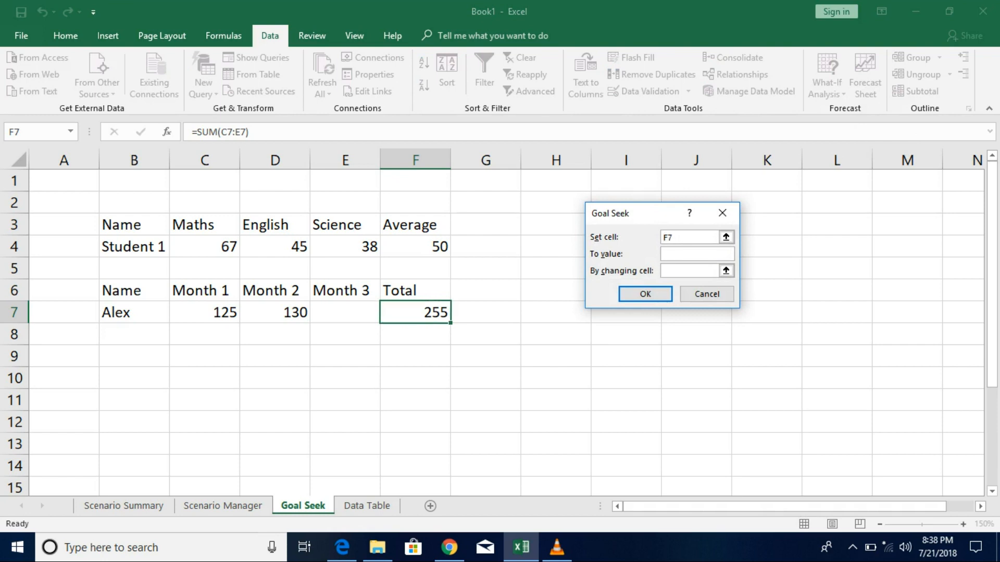
type("500")
key("Tab")
left_click(345, 312)
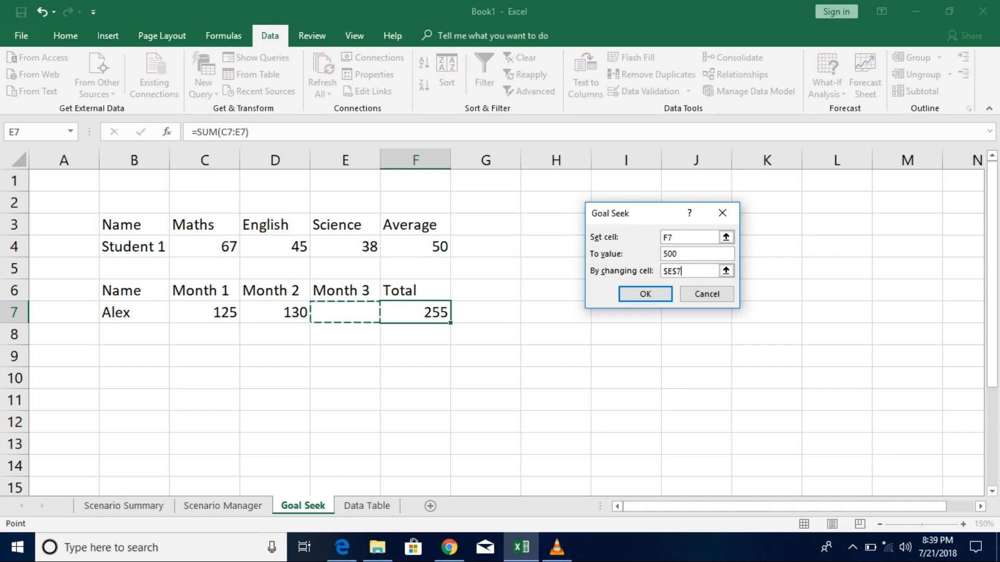
key("Return")
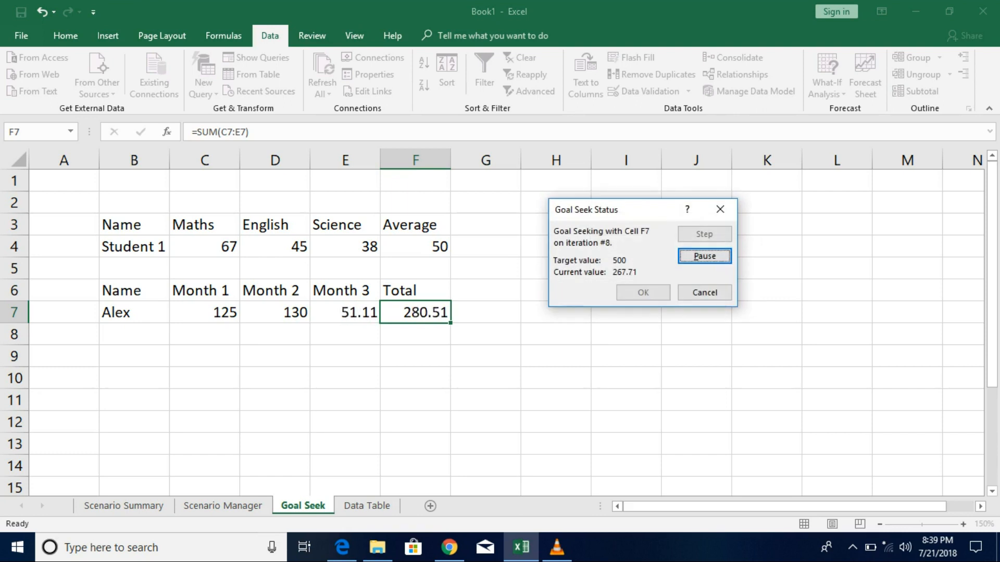